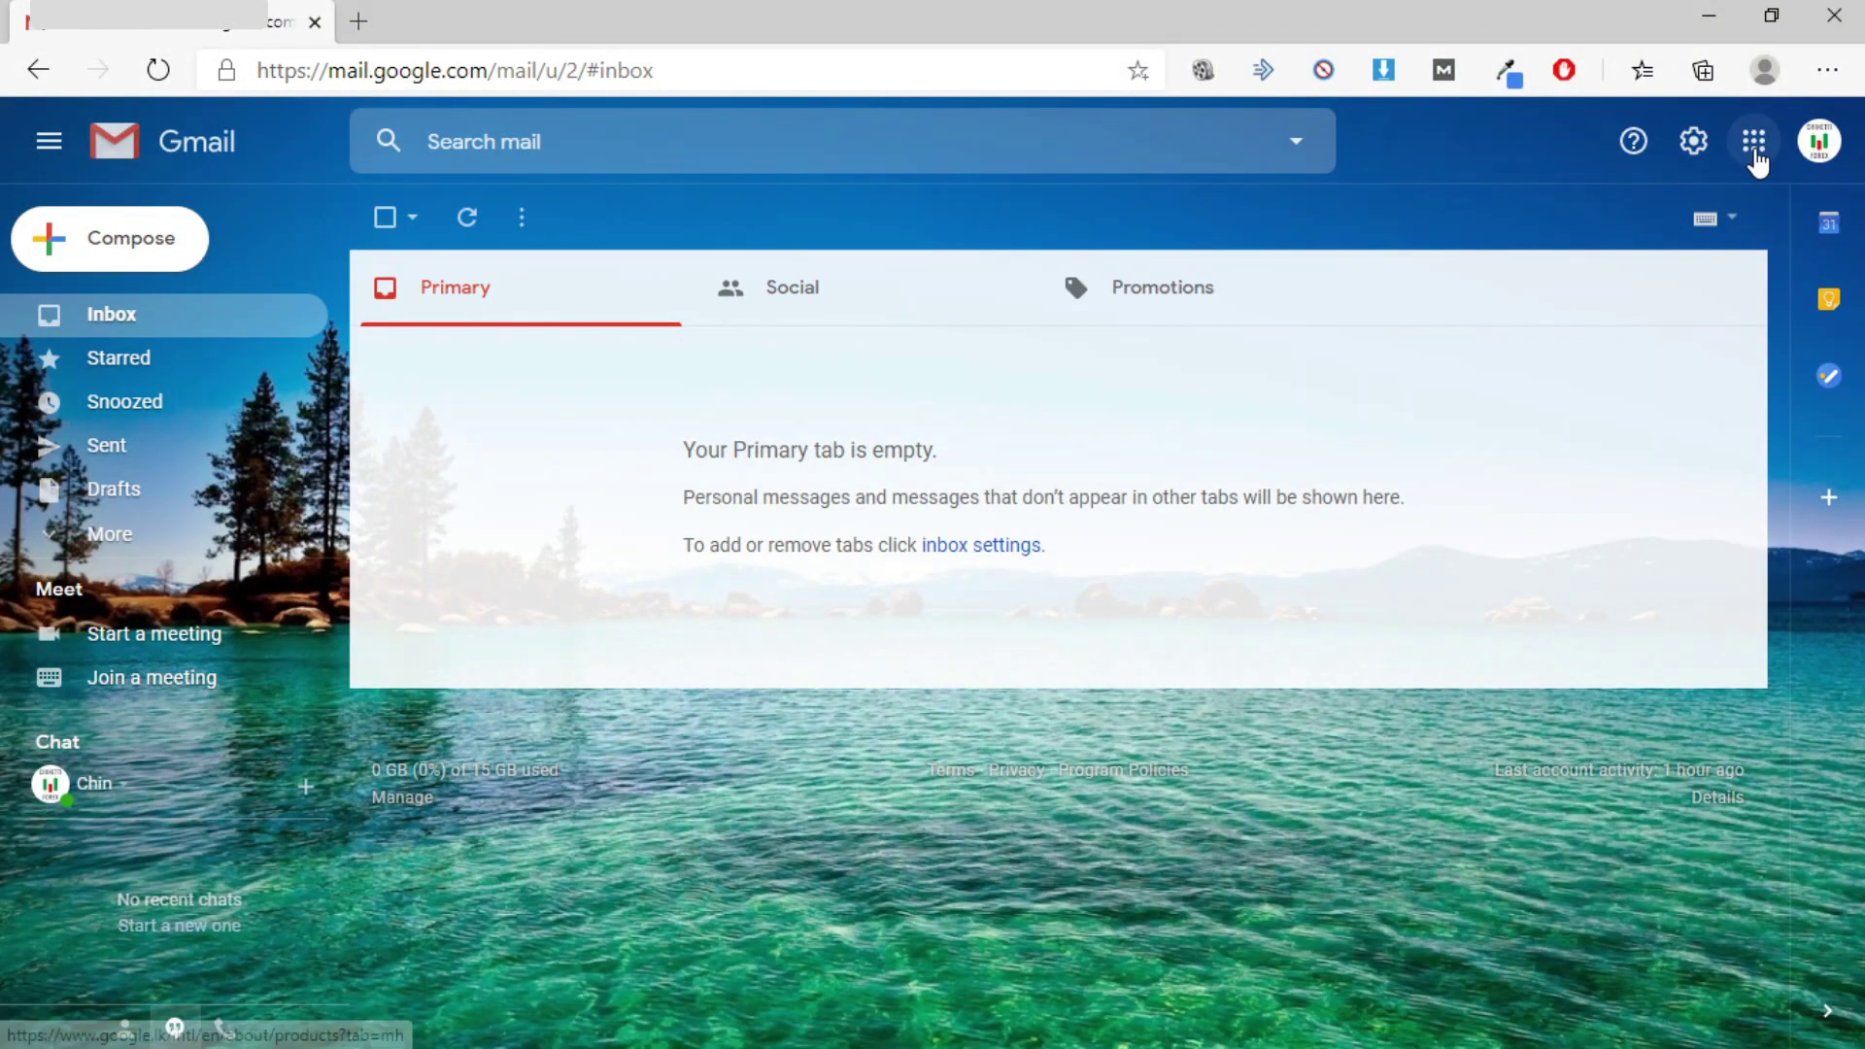
Confirm Less secure app access is On in Google Account Security, then close that tab
click(1755, 151)
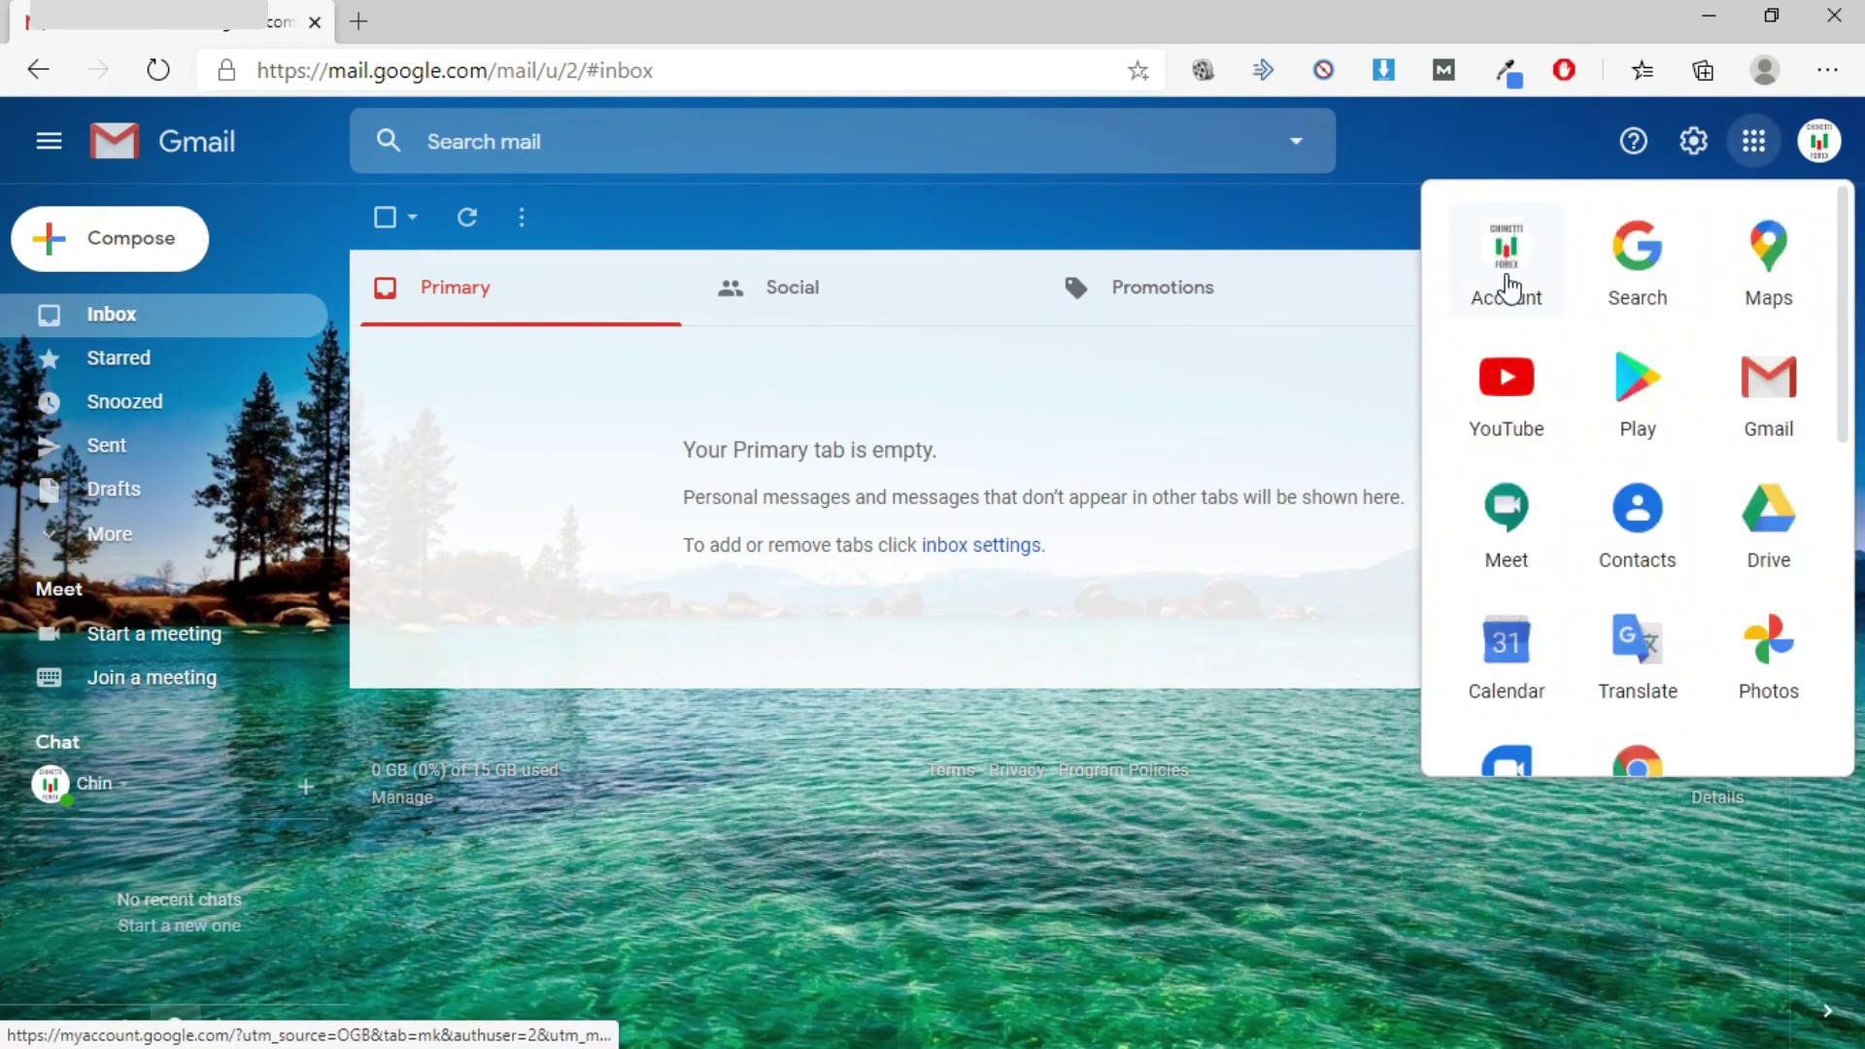
click(1507, 287)
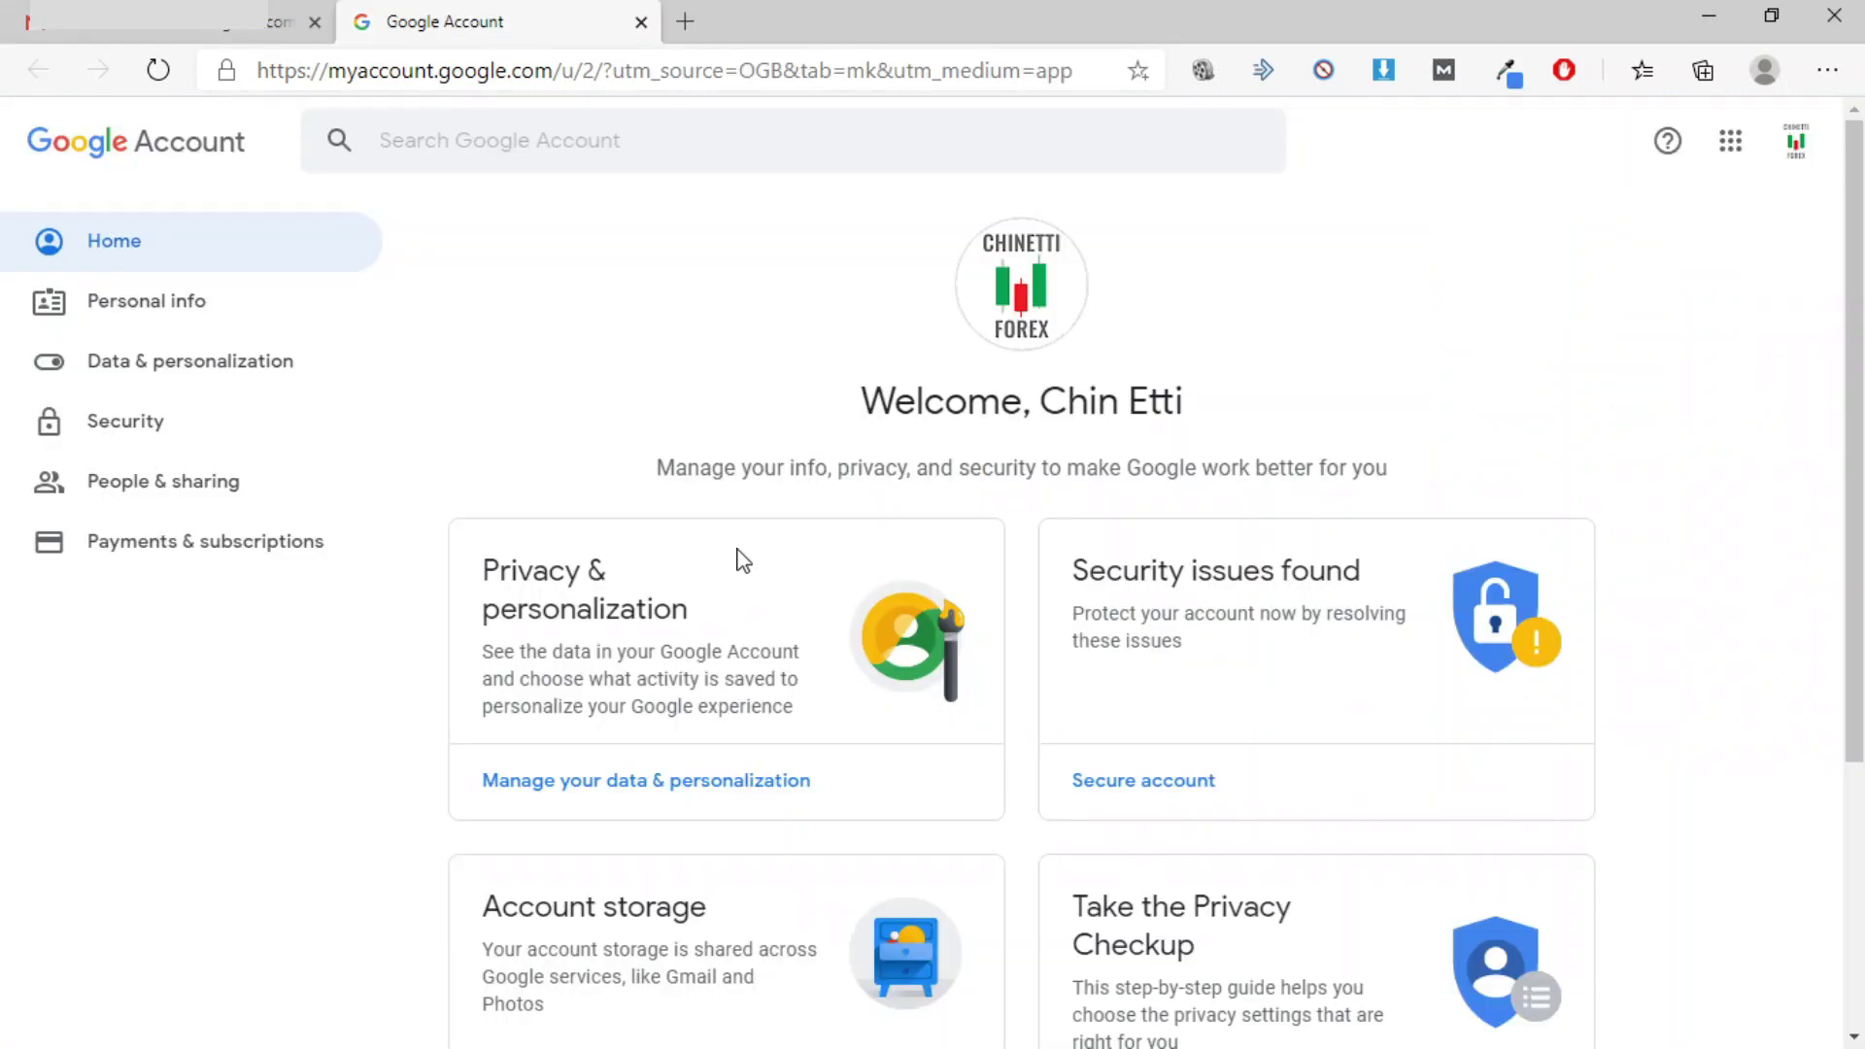
click(223, 436)
scroll(421, 471, down, 5)
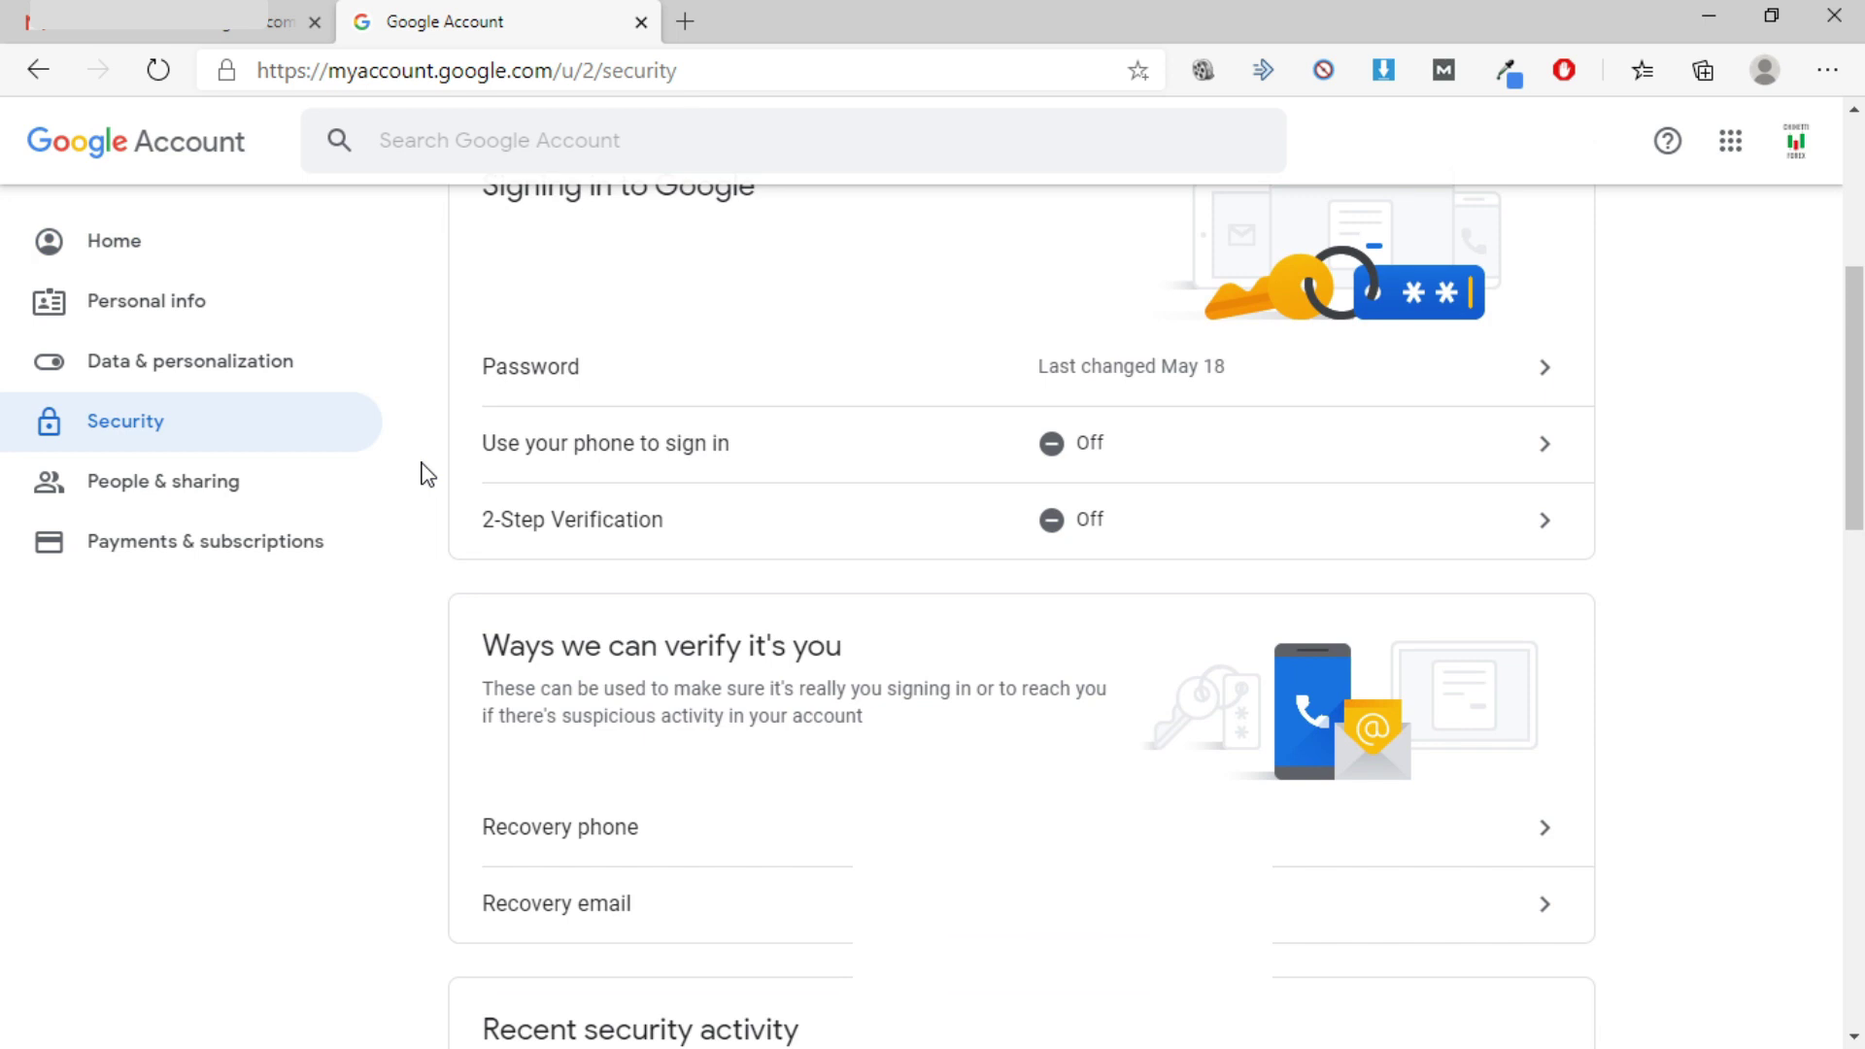
scroll(420, 473, down, 10)
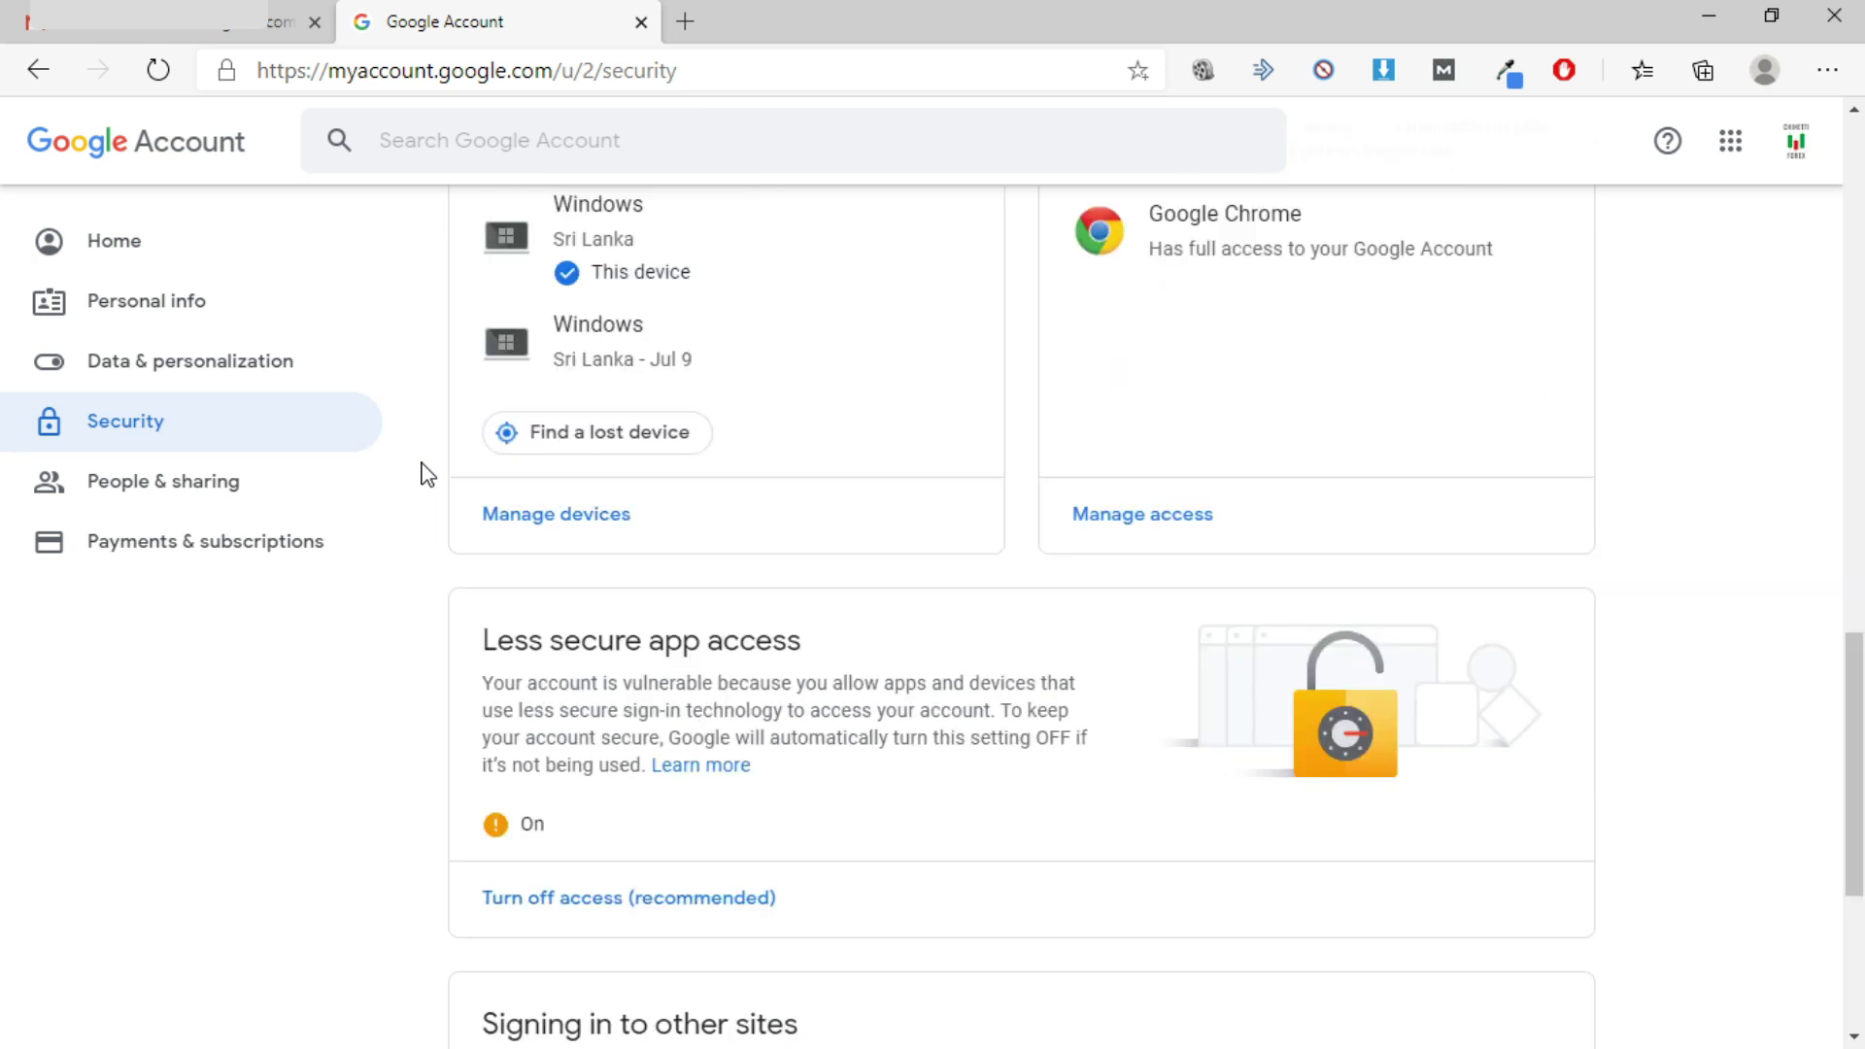
scroll(424, 474, down, 3)
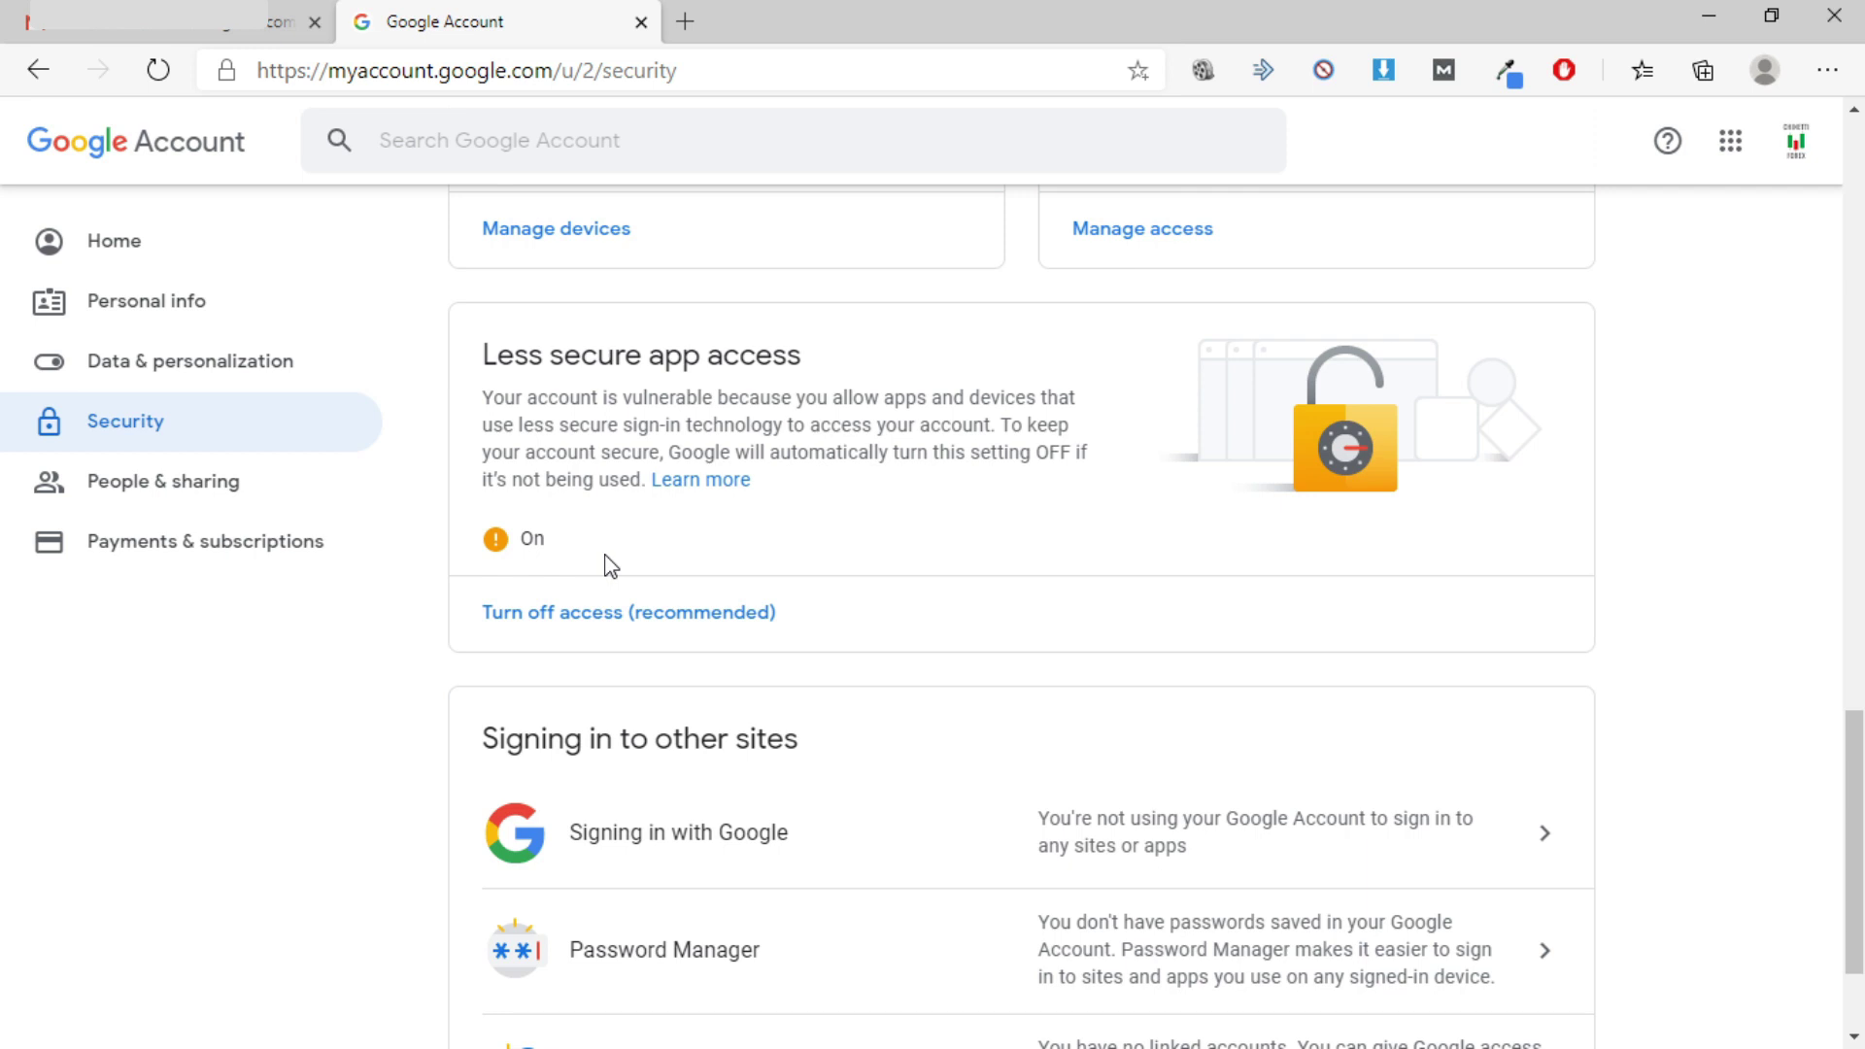
click(641, 21)
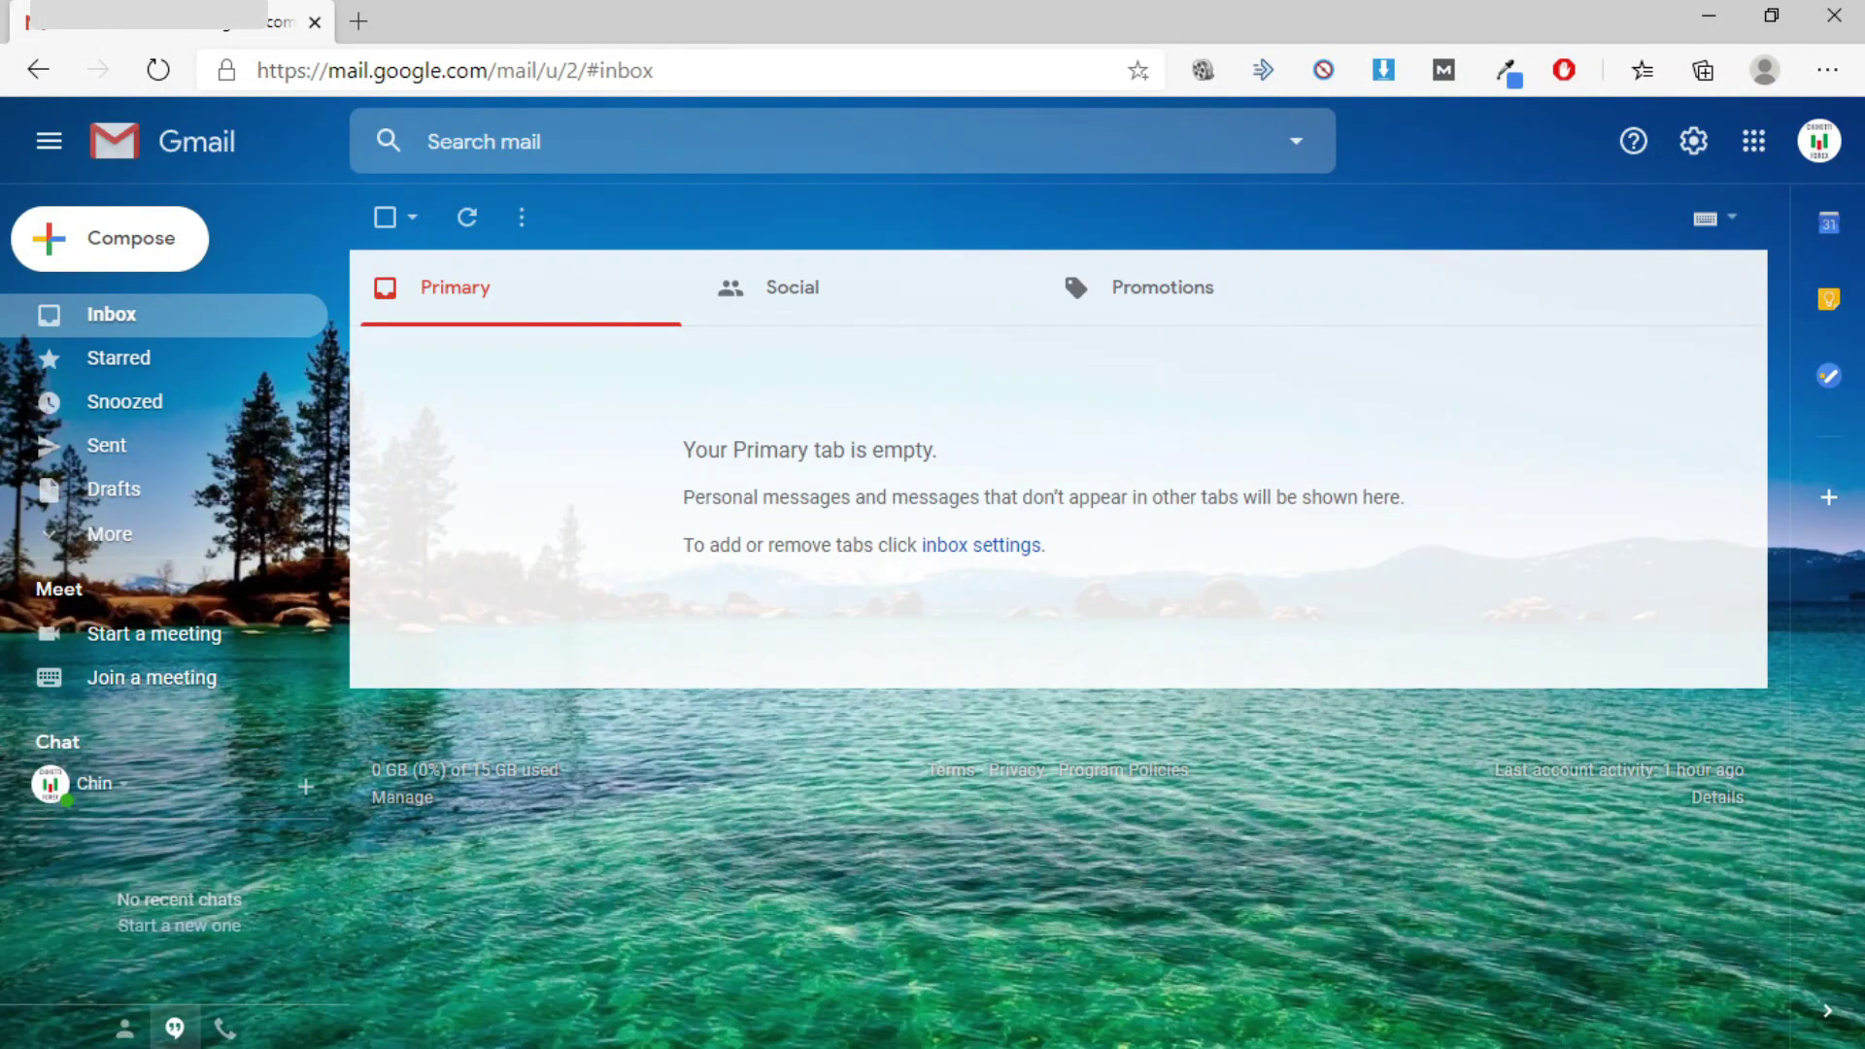
In MT4's Email options, enable email with server smtp.gmail.com and fill in the login, password, From and To
key(alt+Tab)
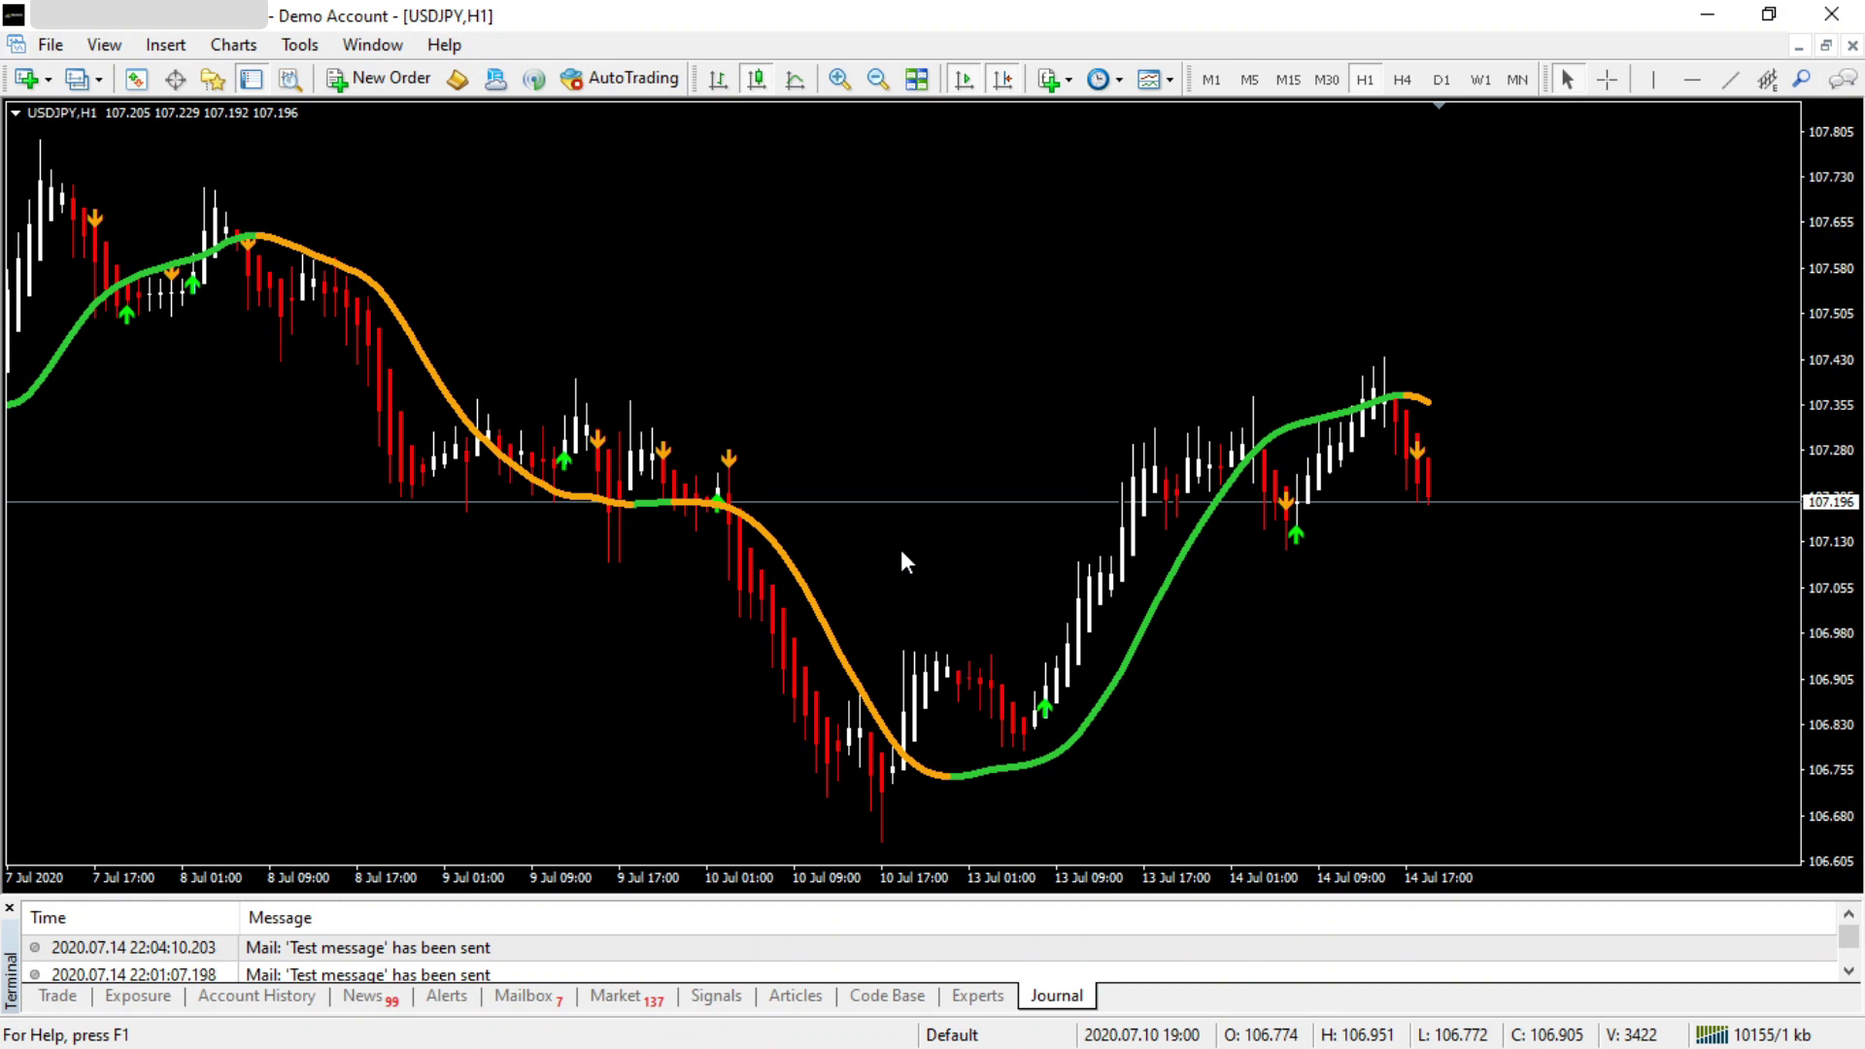
click(301, 46)
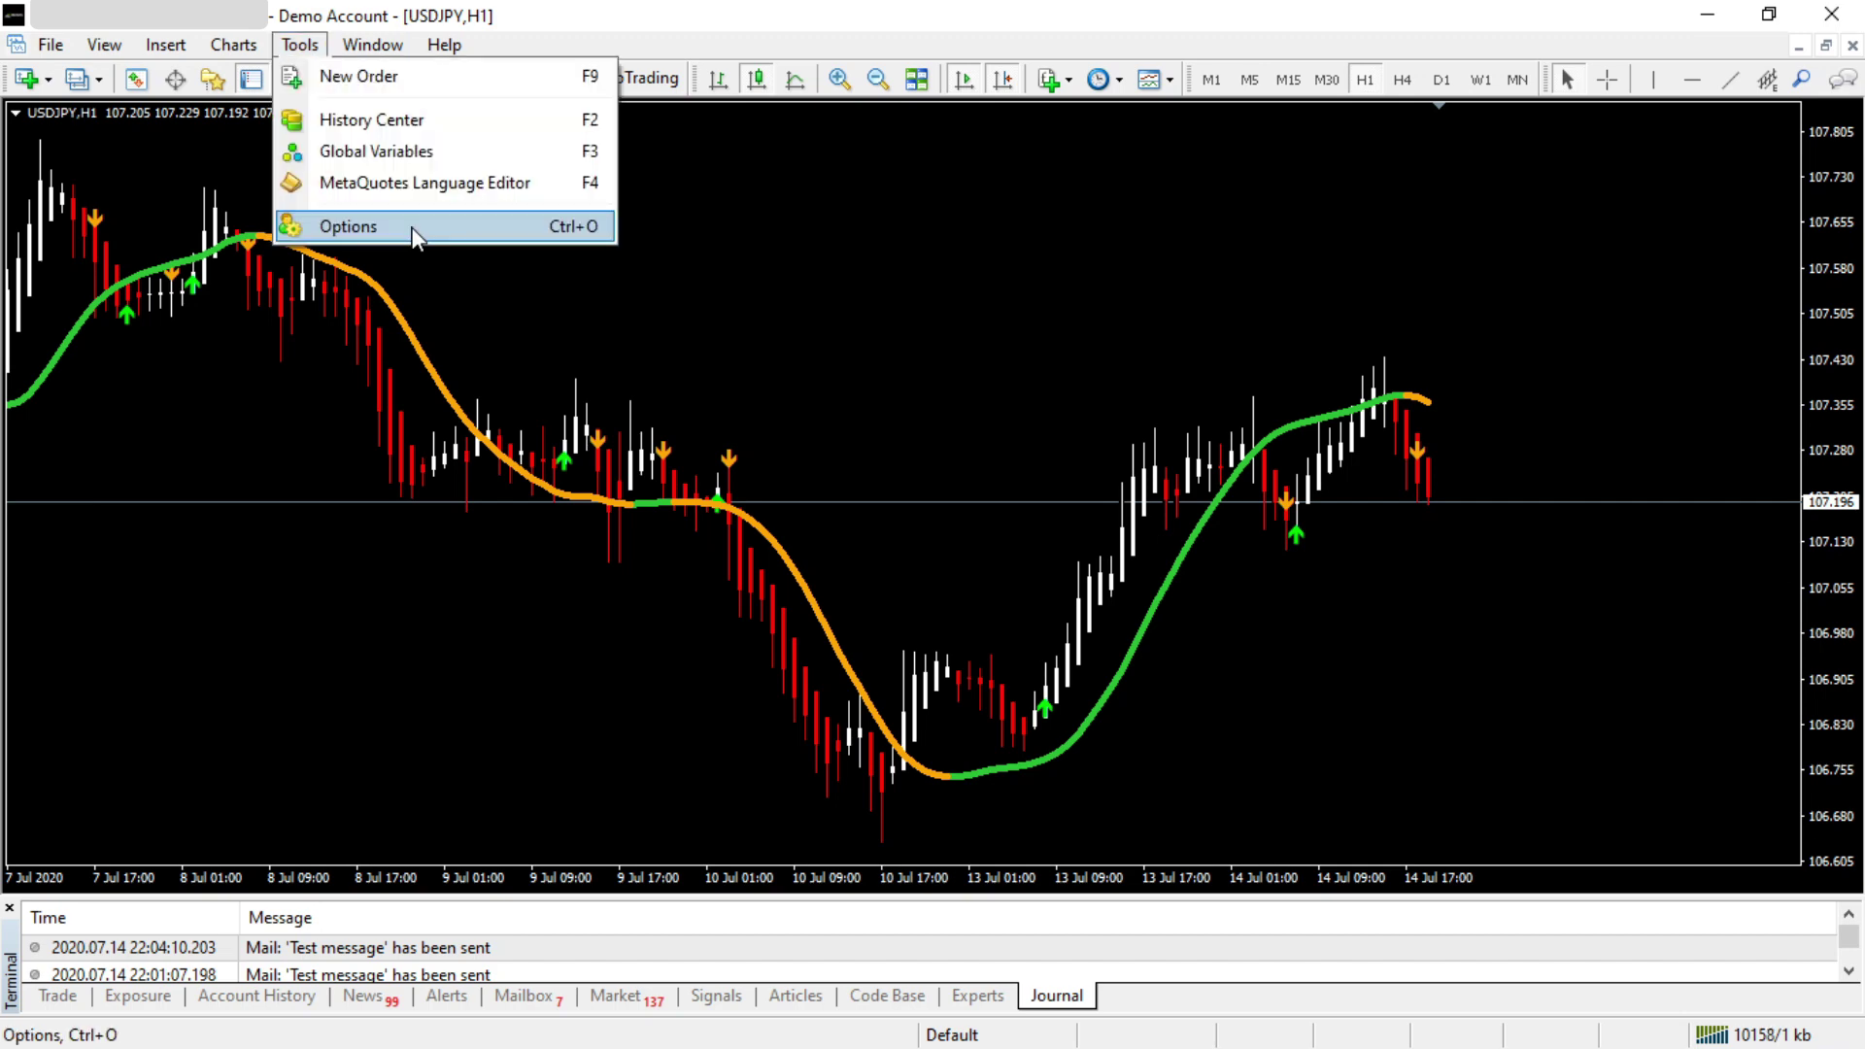
click(416, 231)
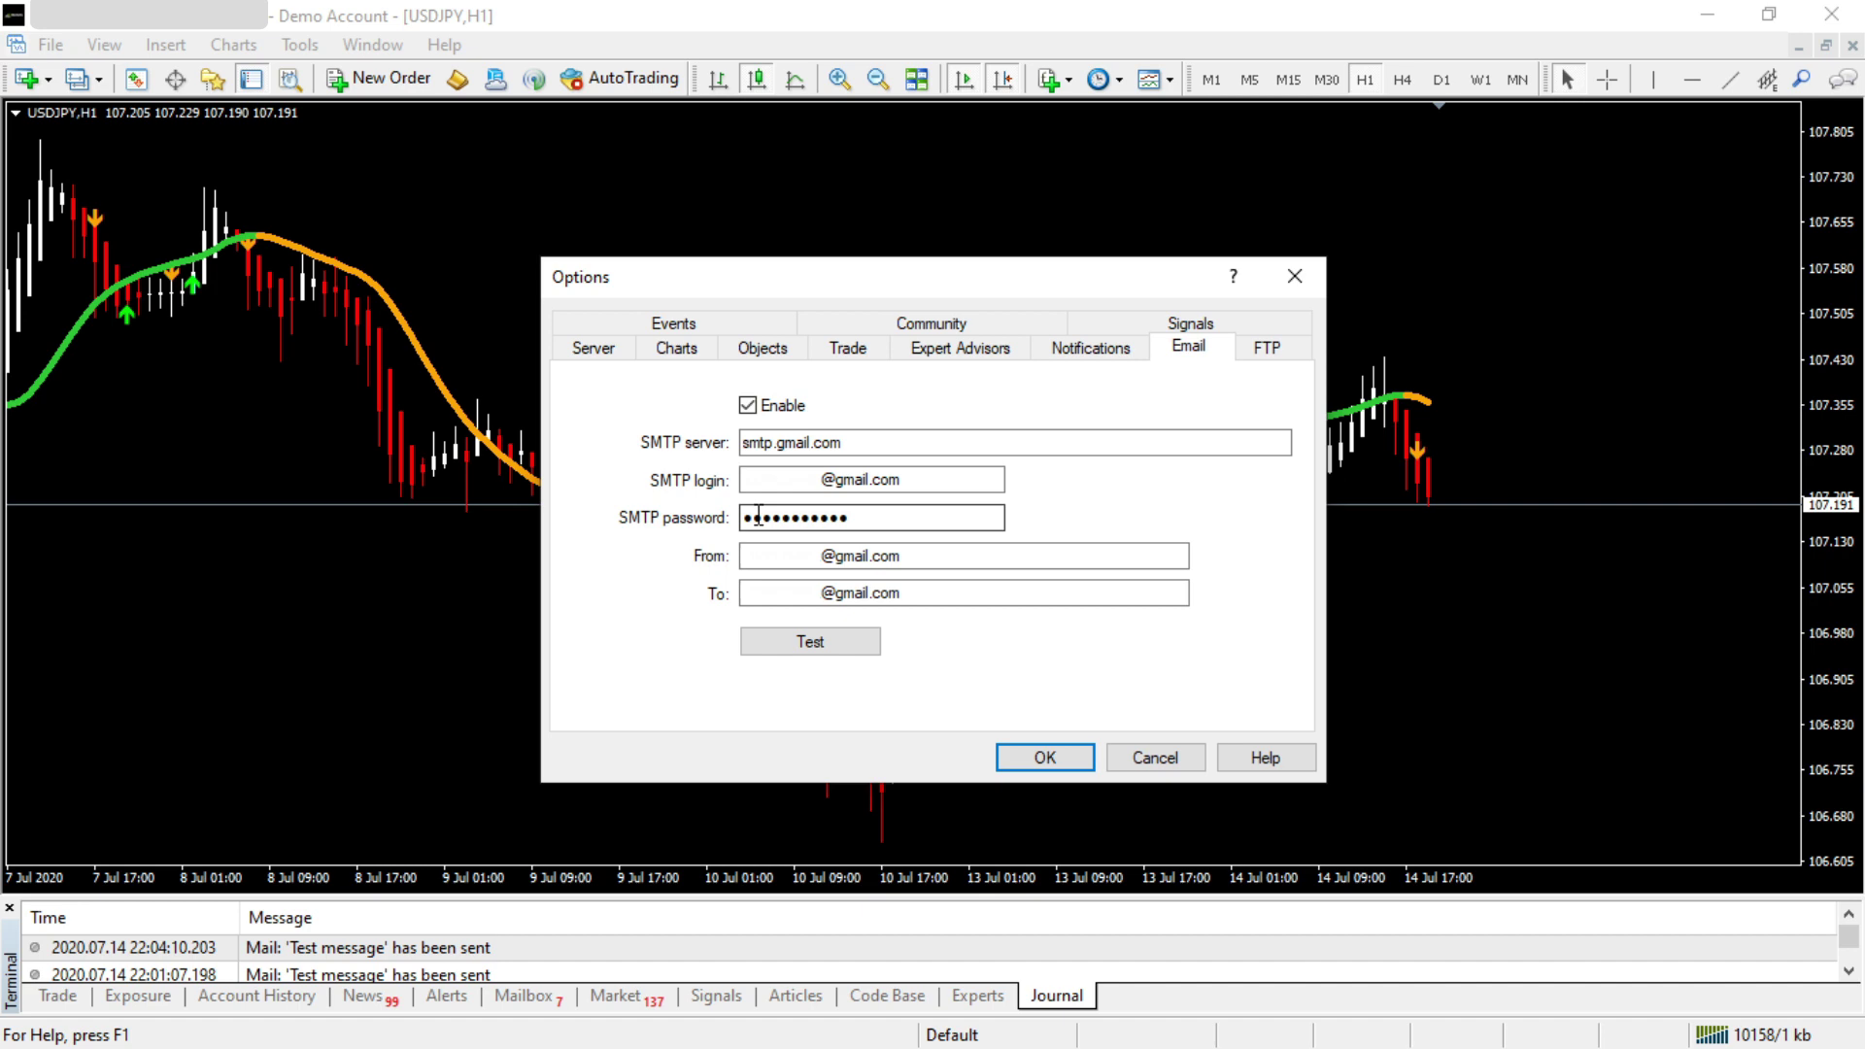
click(911, 520)
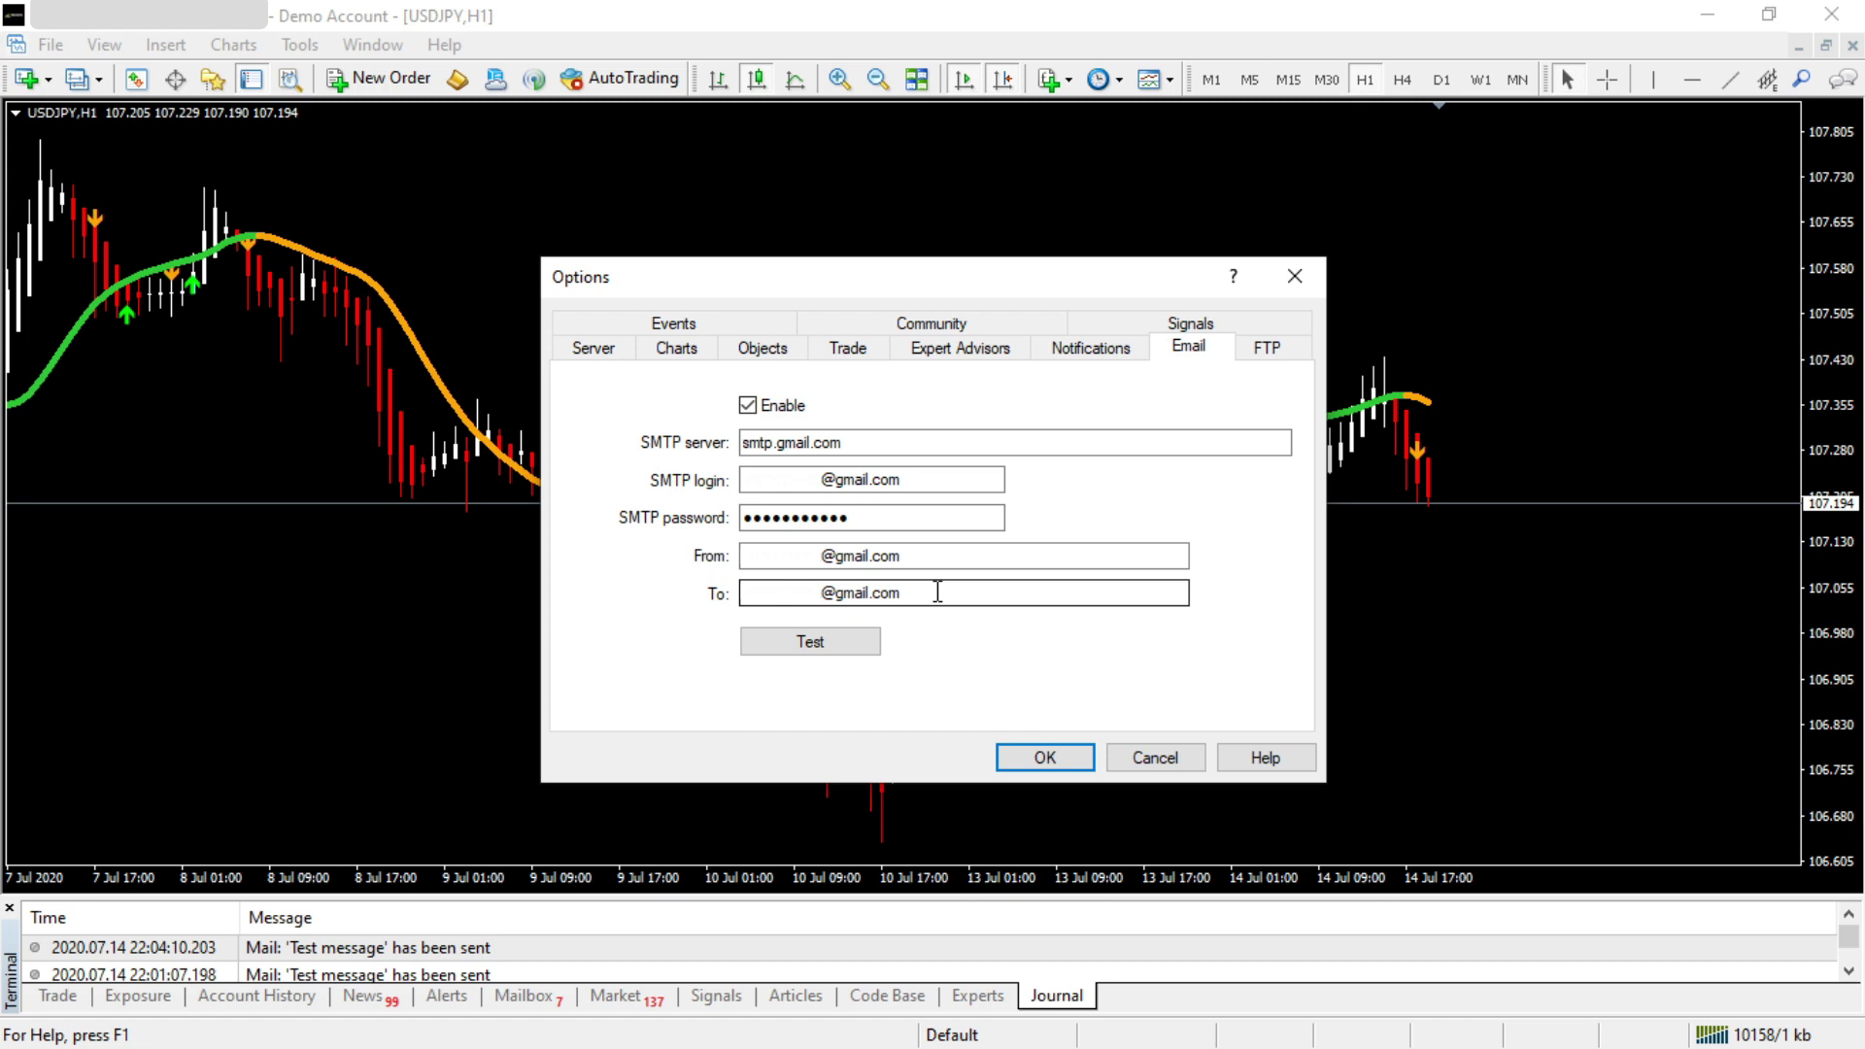
Send a test email, dismiss the queued notice, and save the Options dialog
click(834, 645)
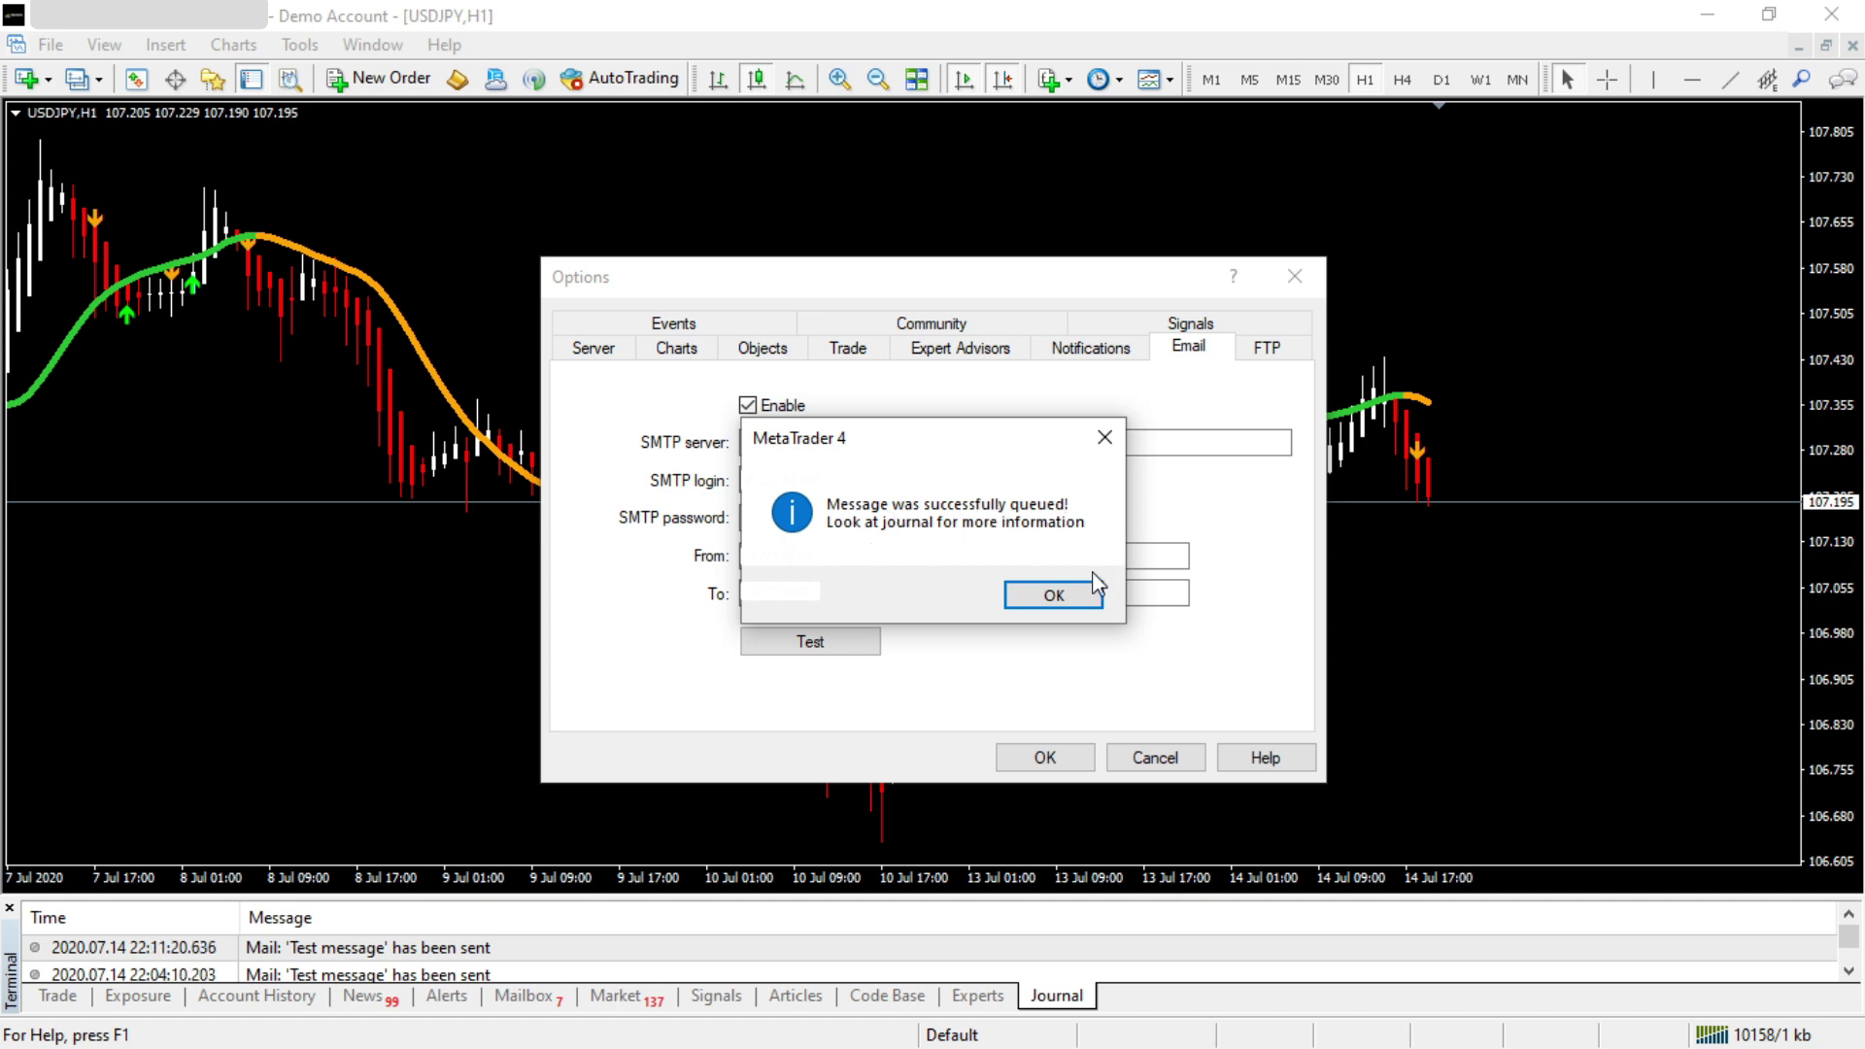
click(1055, 595)
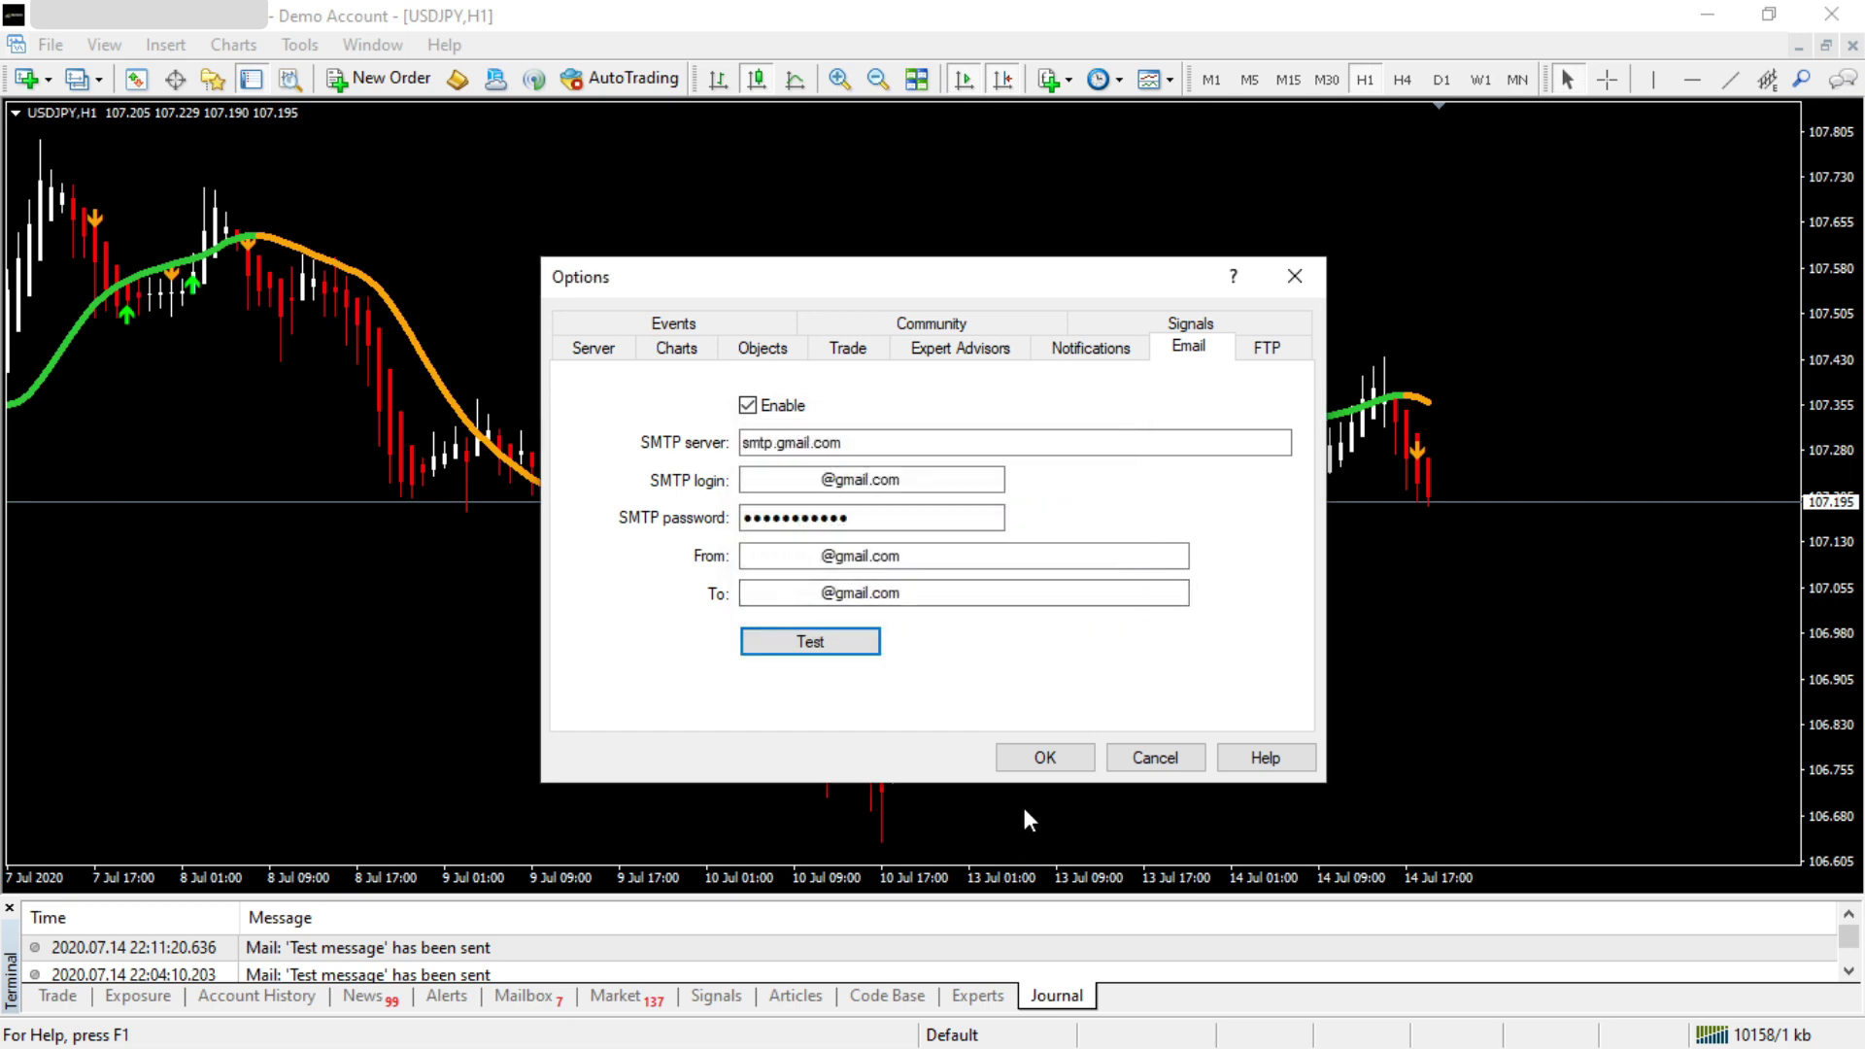
click(1046, 760)
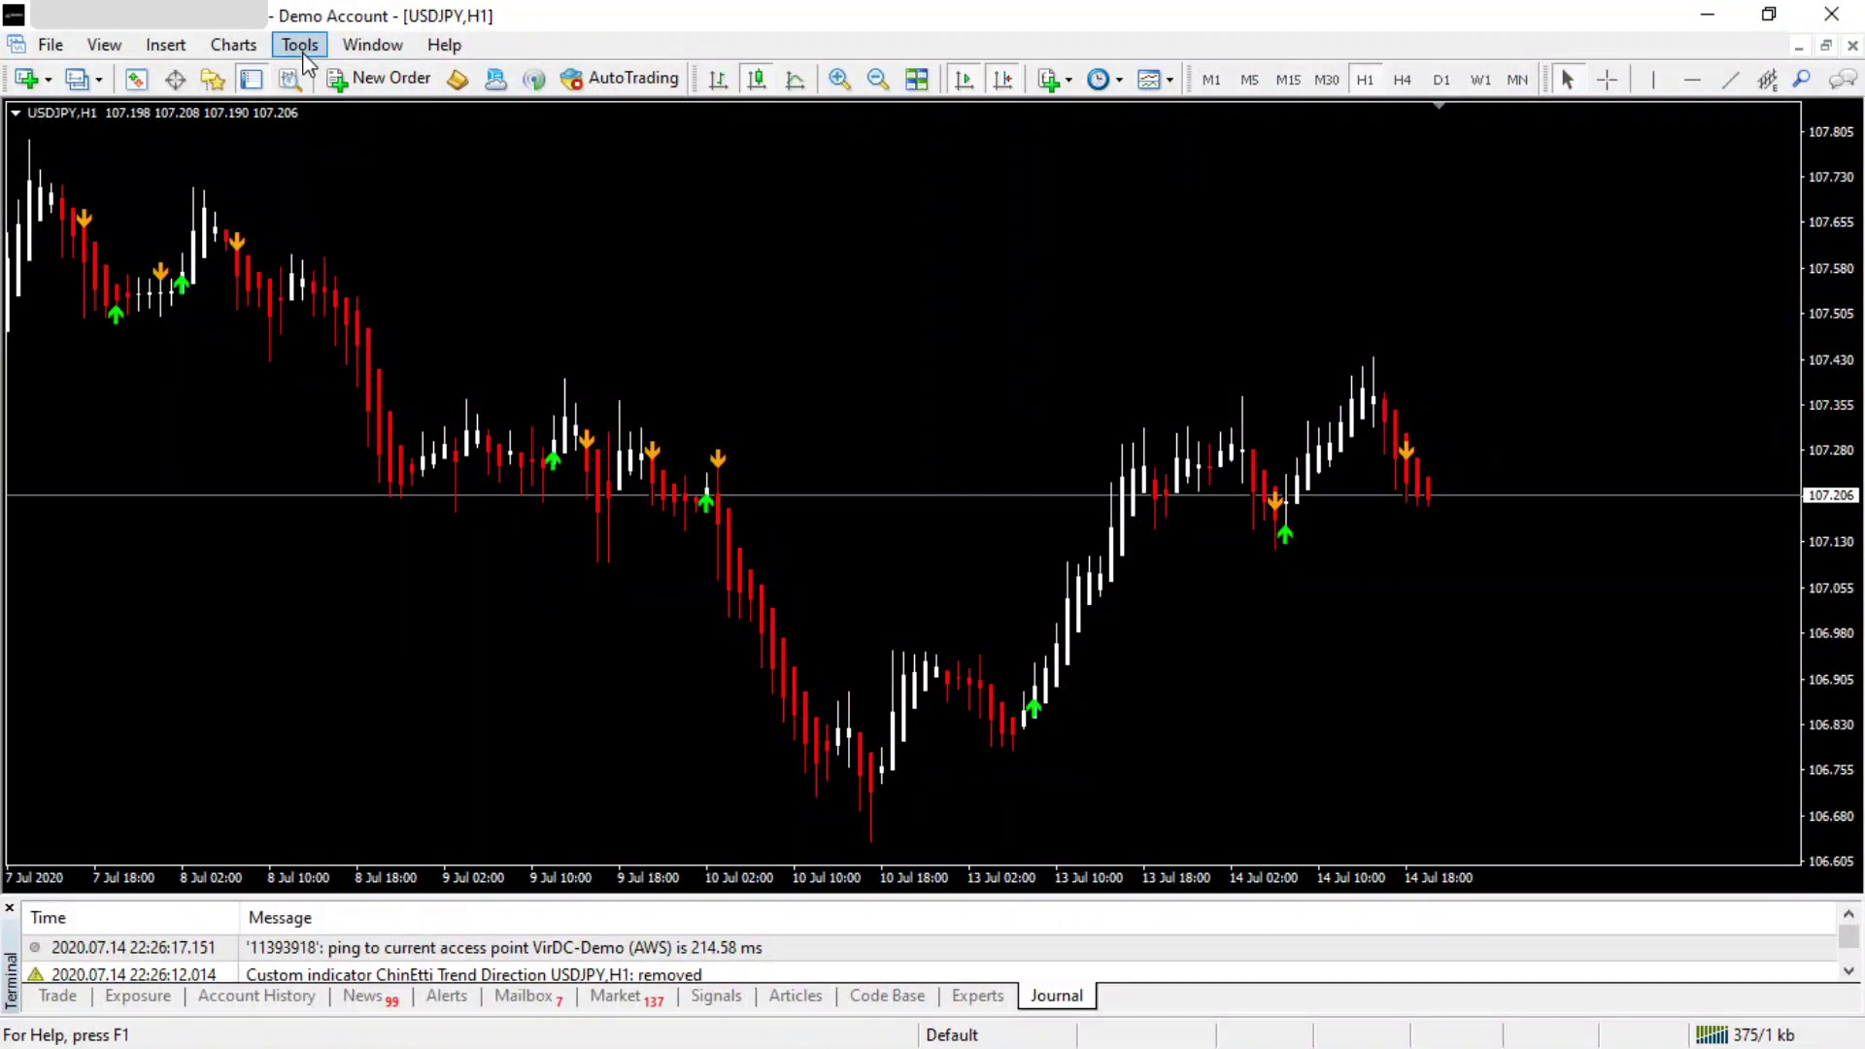
Enable push notifications with the MetaQuotes ID and send a test notification
click(301, 46)
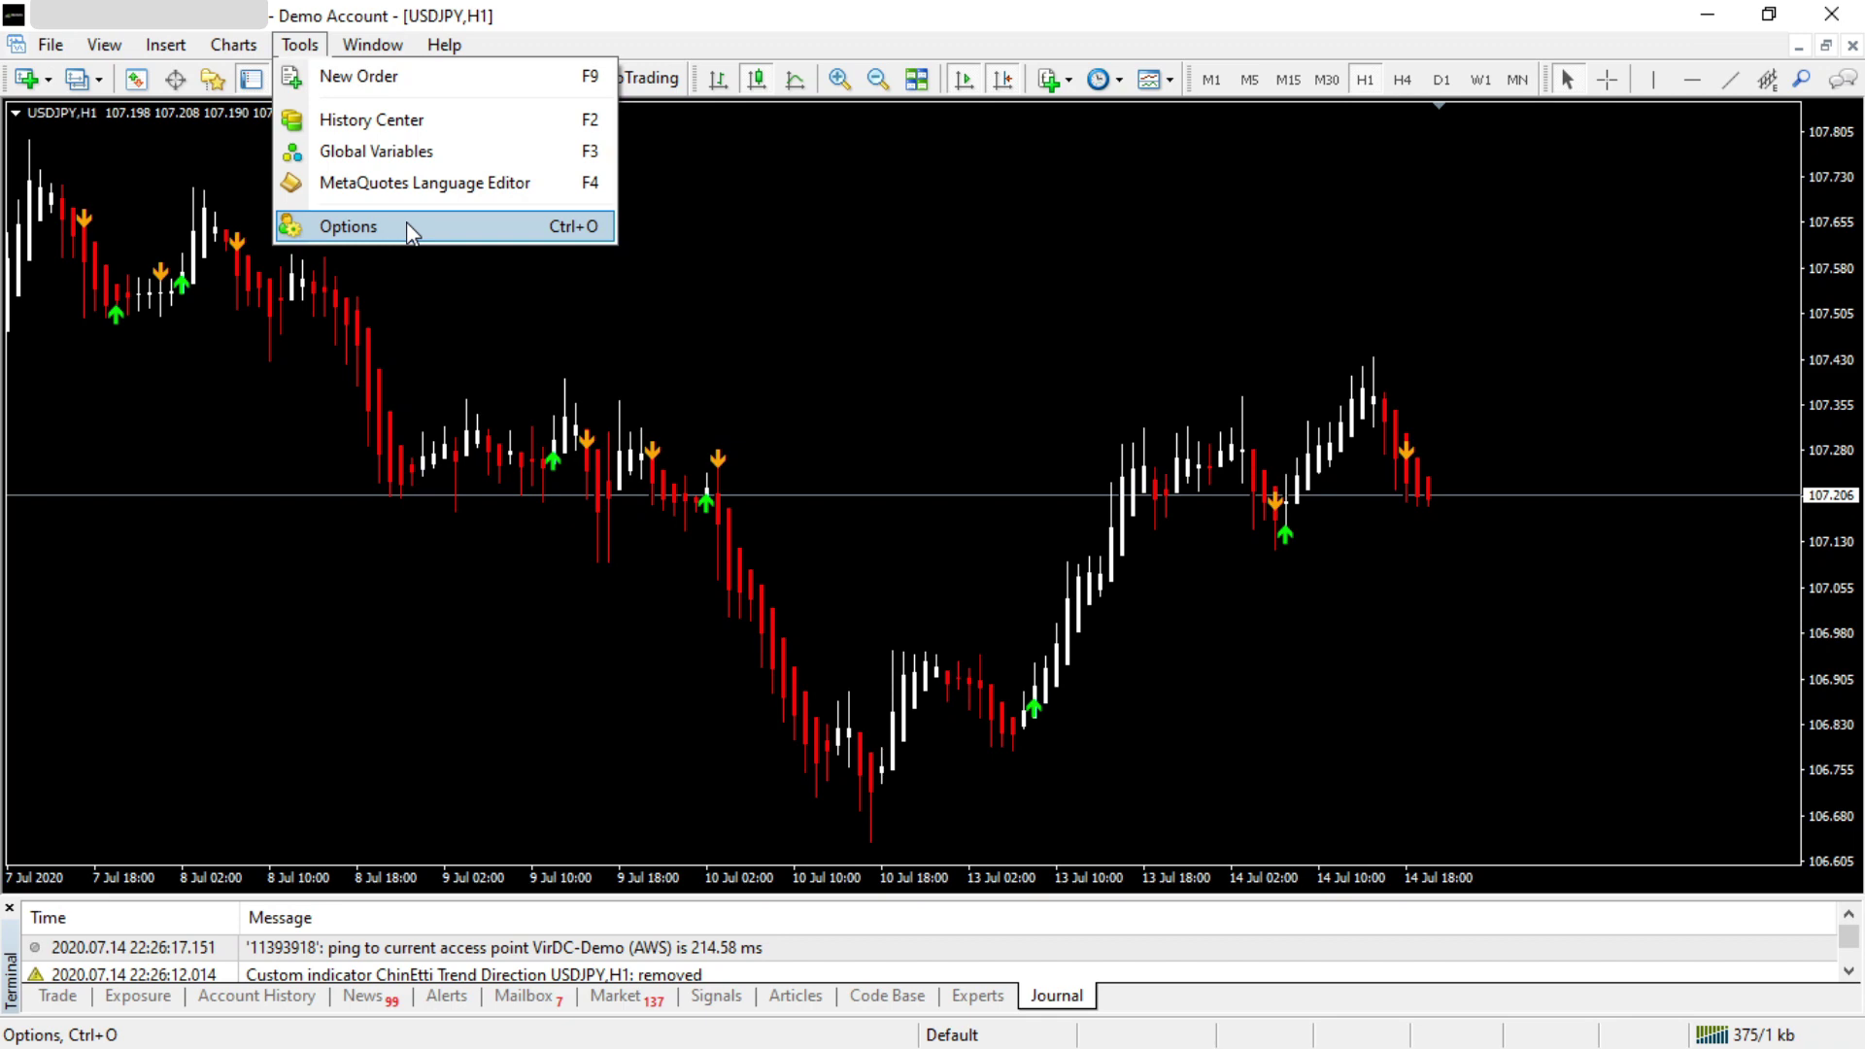
click(407, 228)
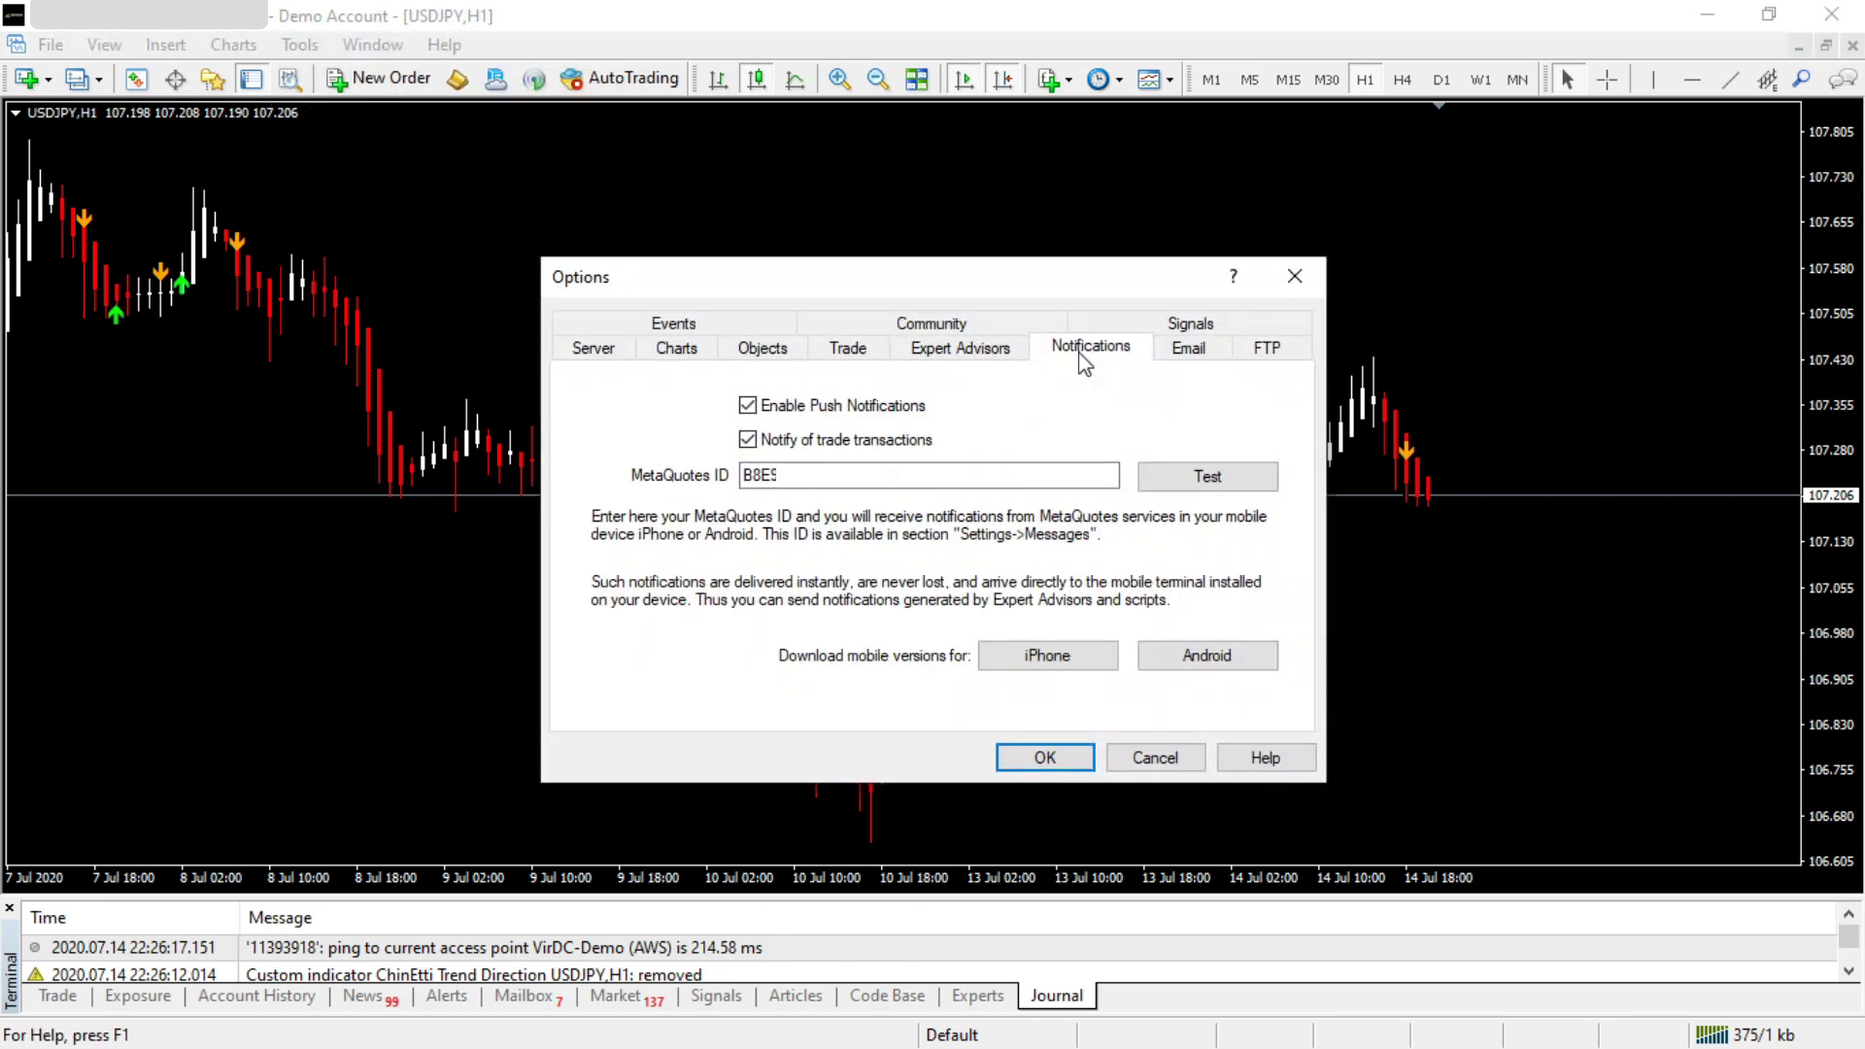
drag(1040, 283, 1025, 205)
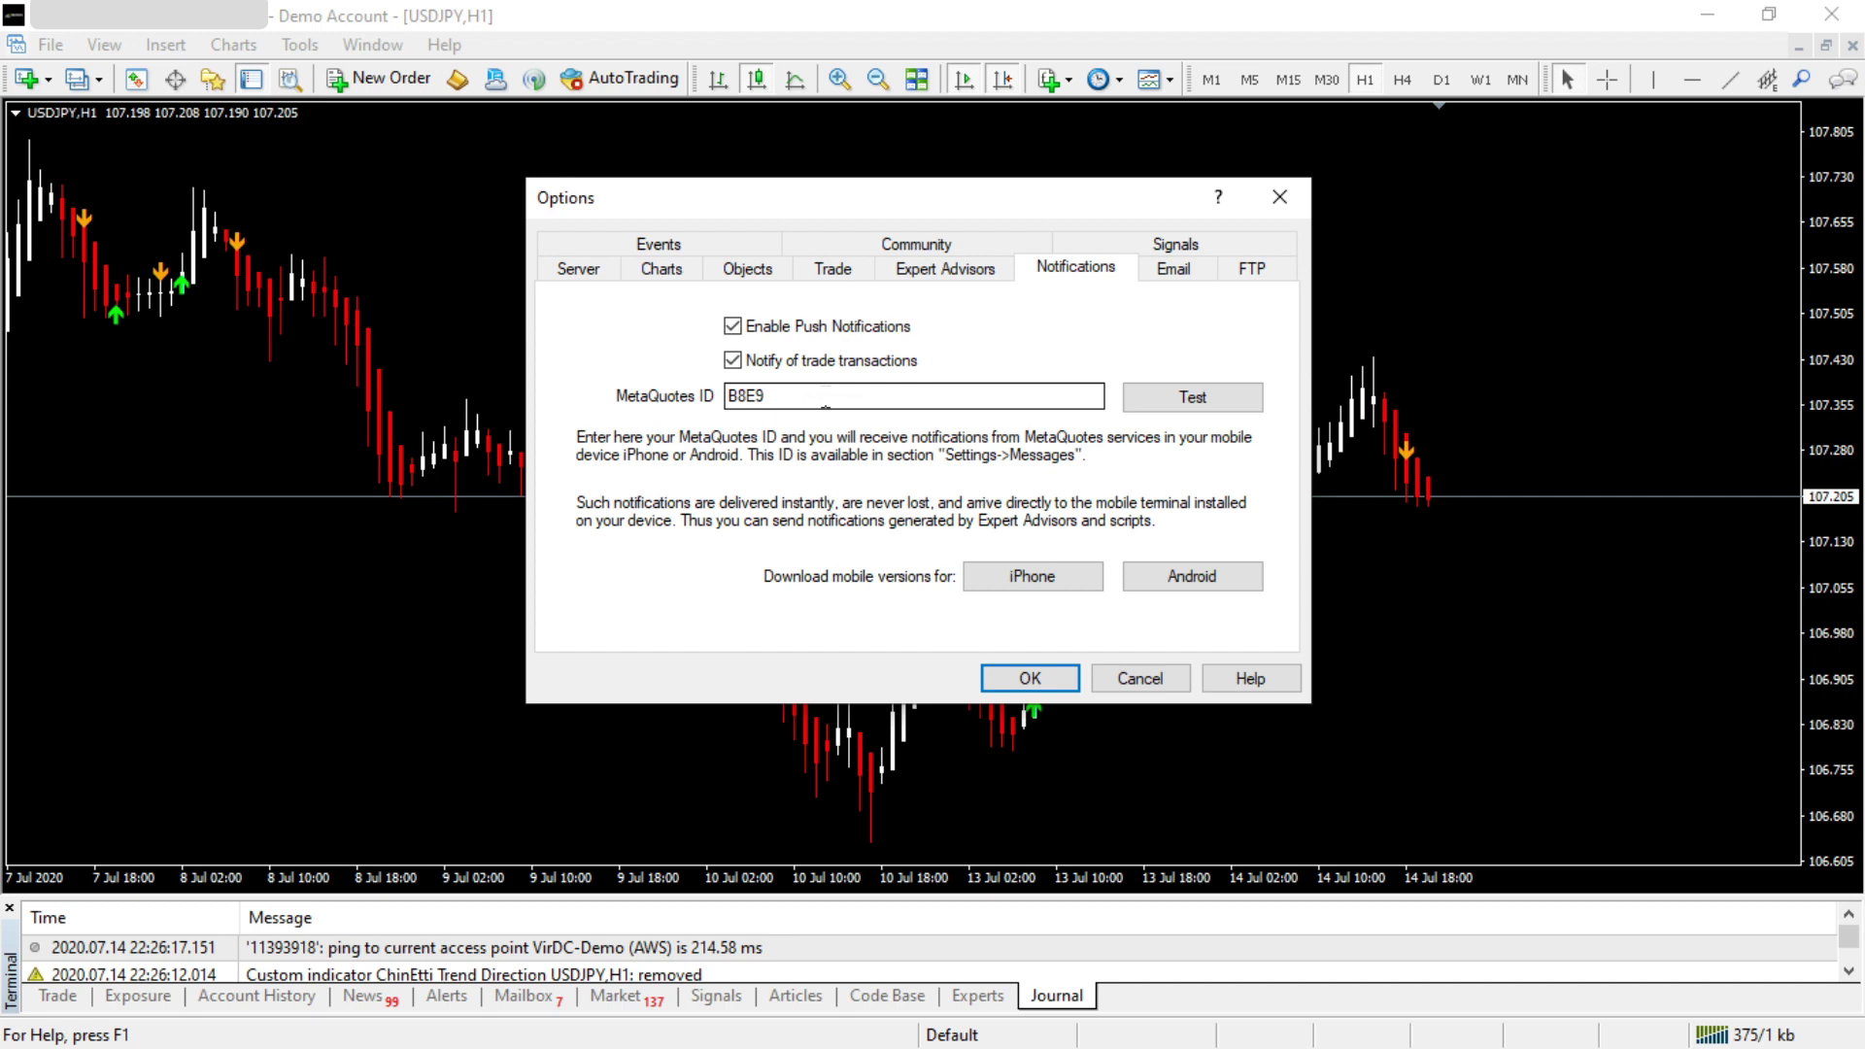
click(1202, 414)
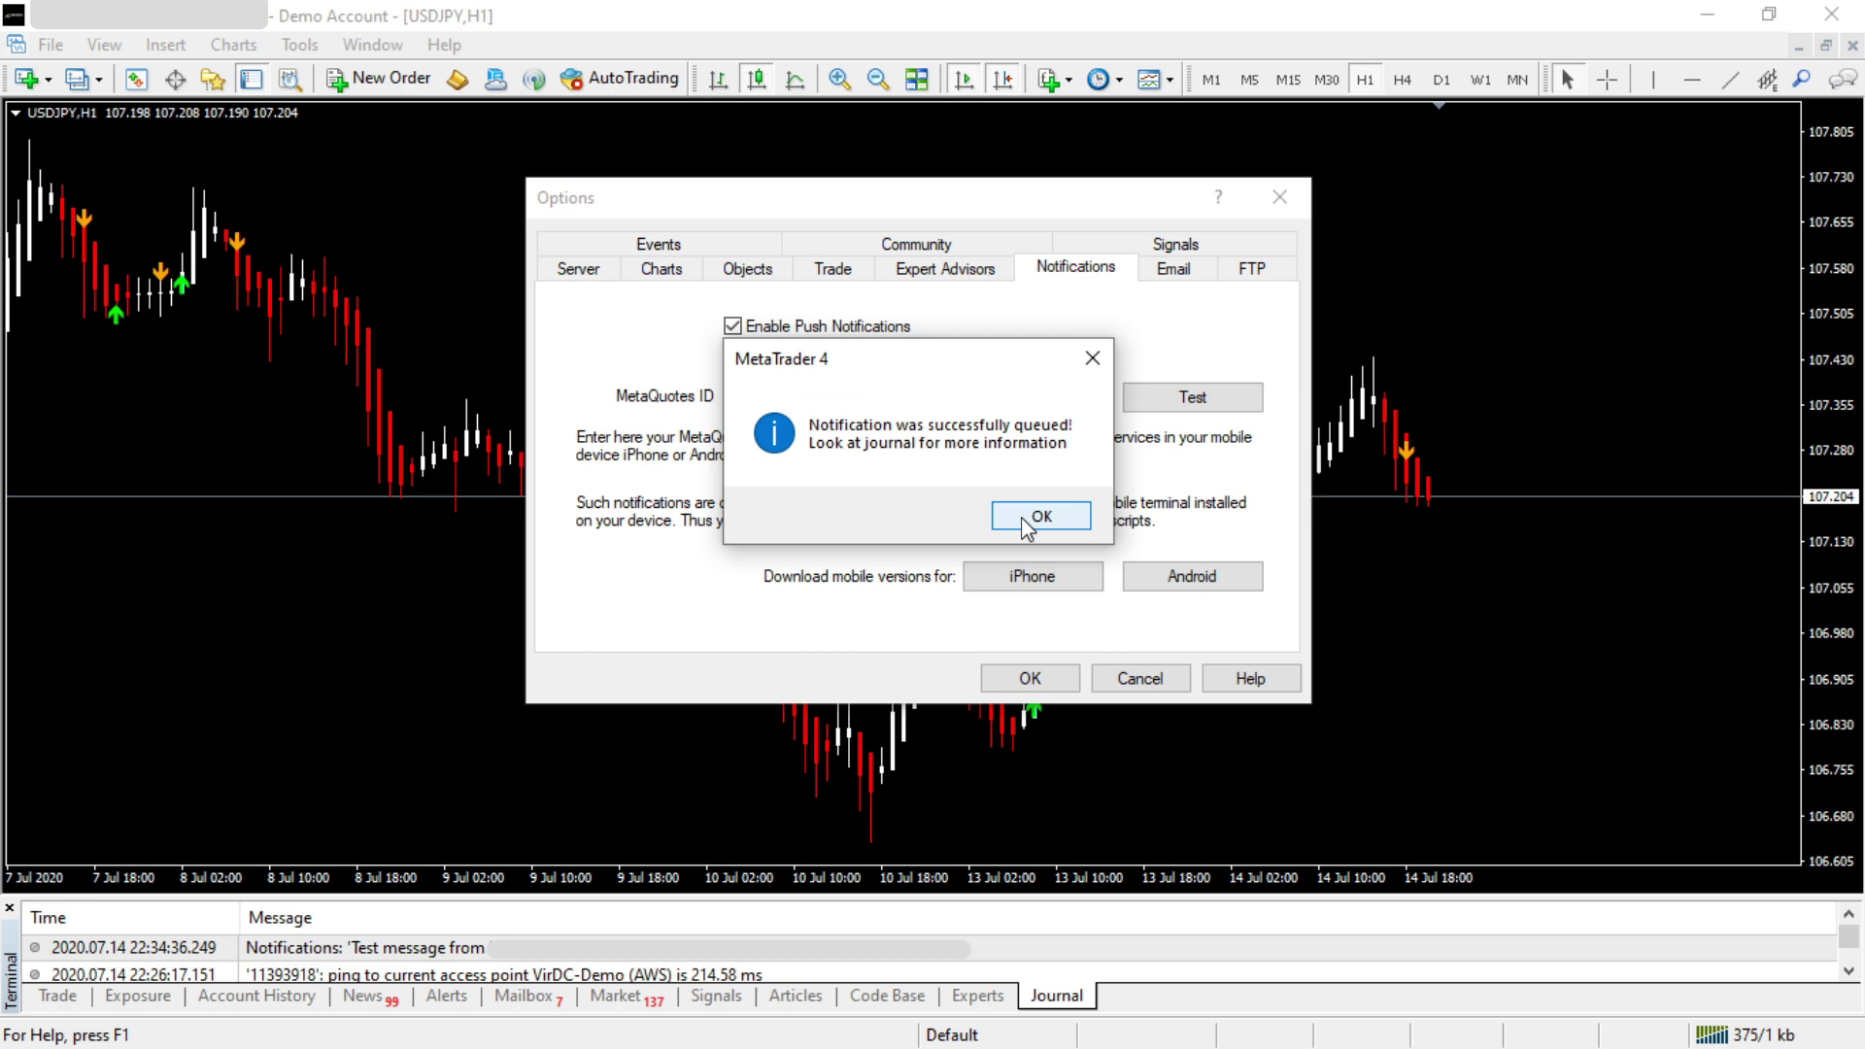
click(1027, 525)
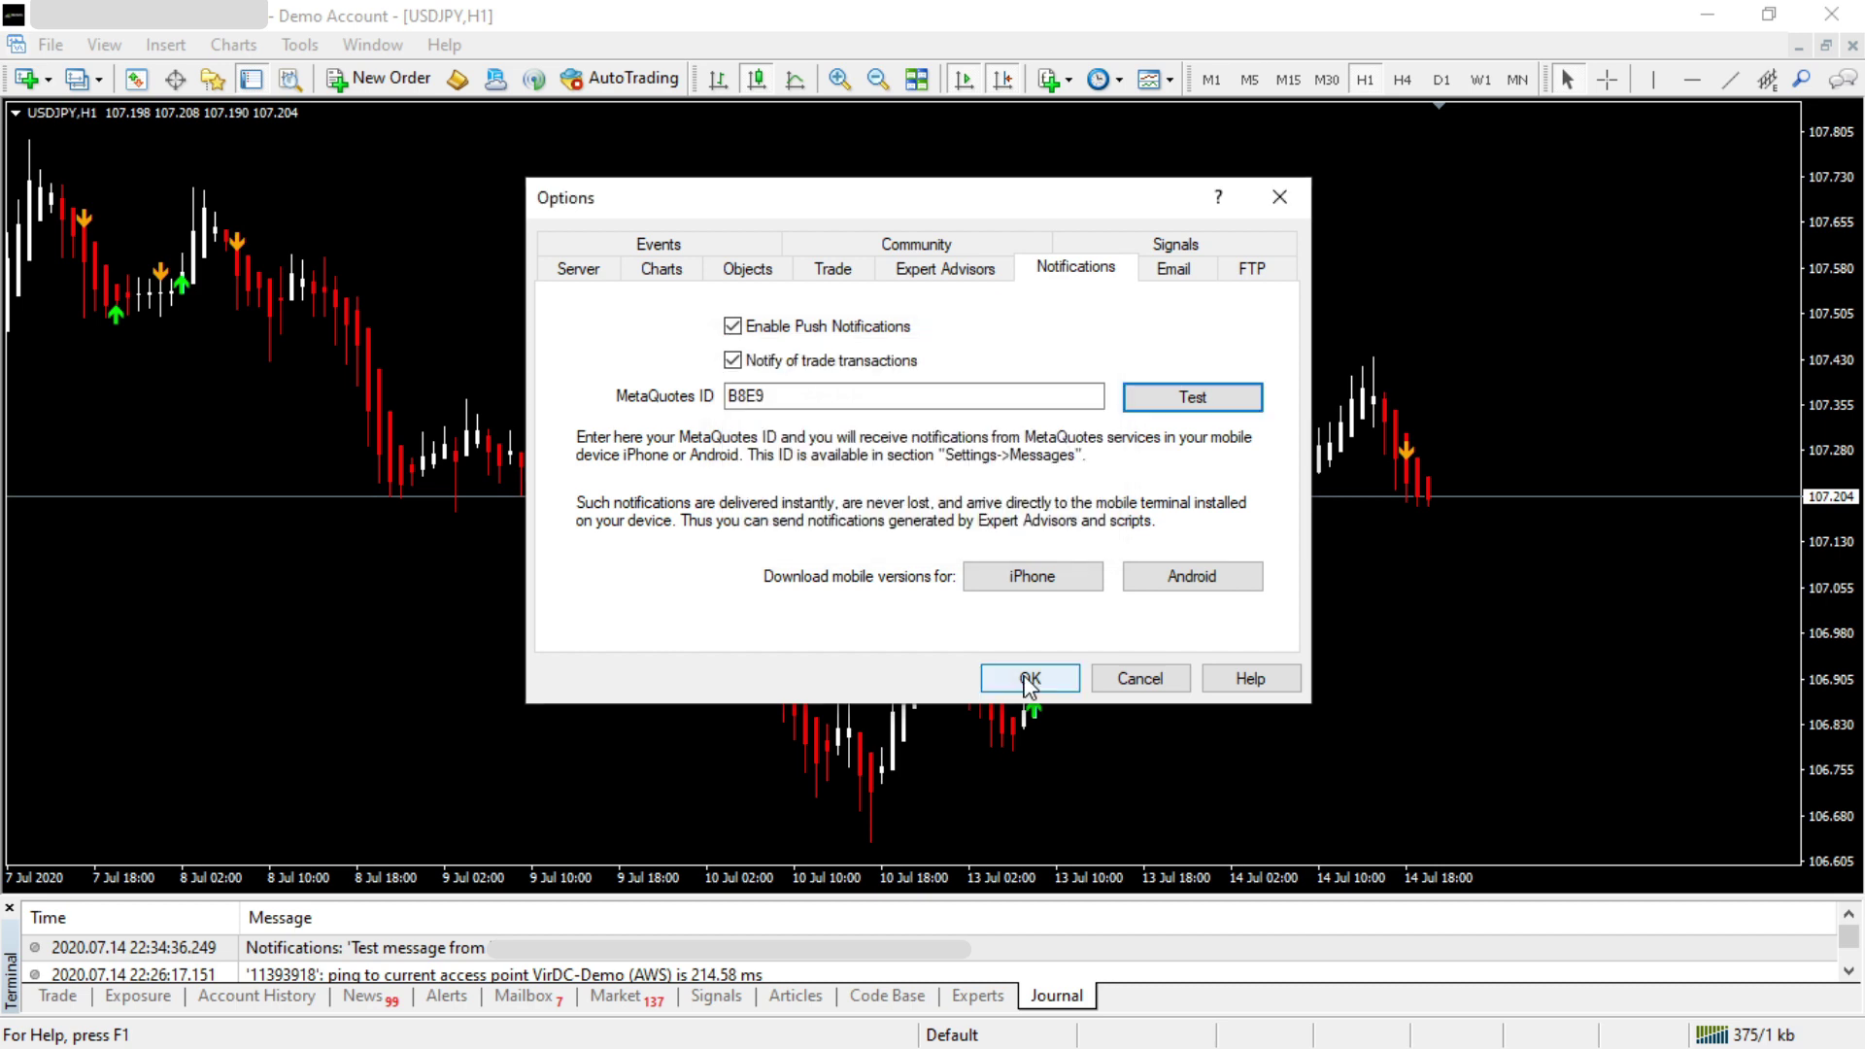
Save the notification settings and open the ChinEtti Arrows indicator's input parameters
click(1027, 680)
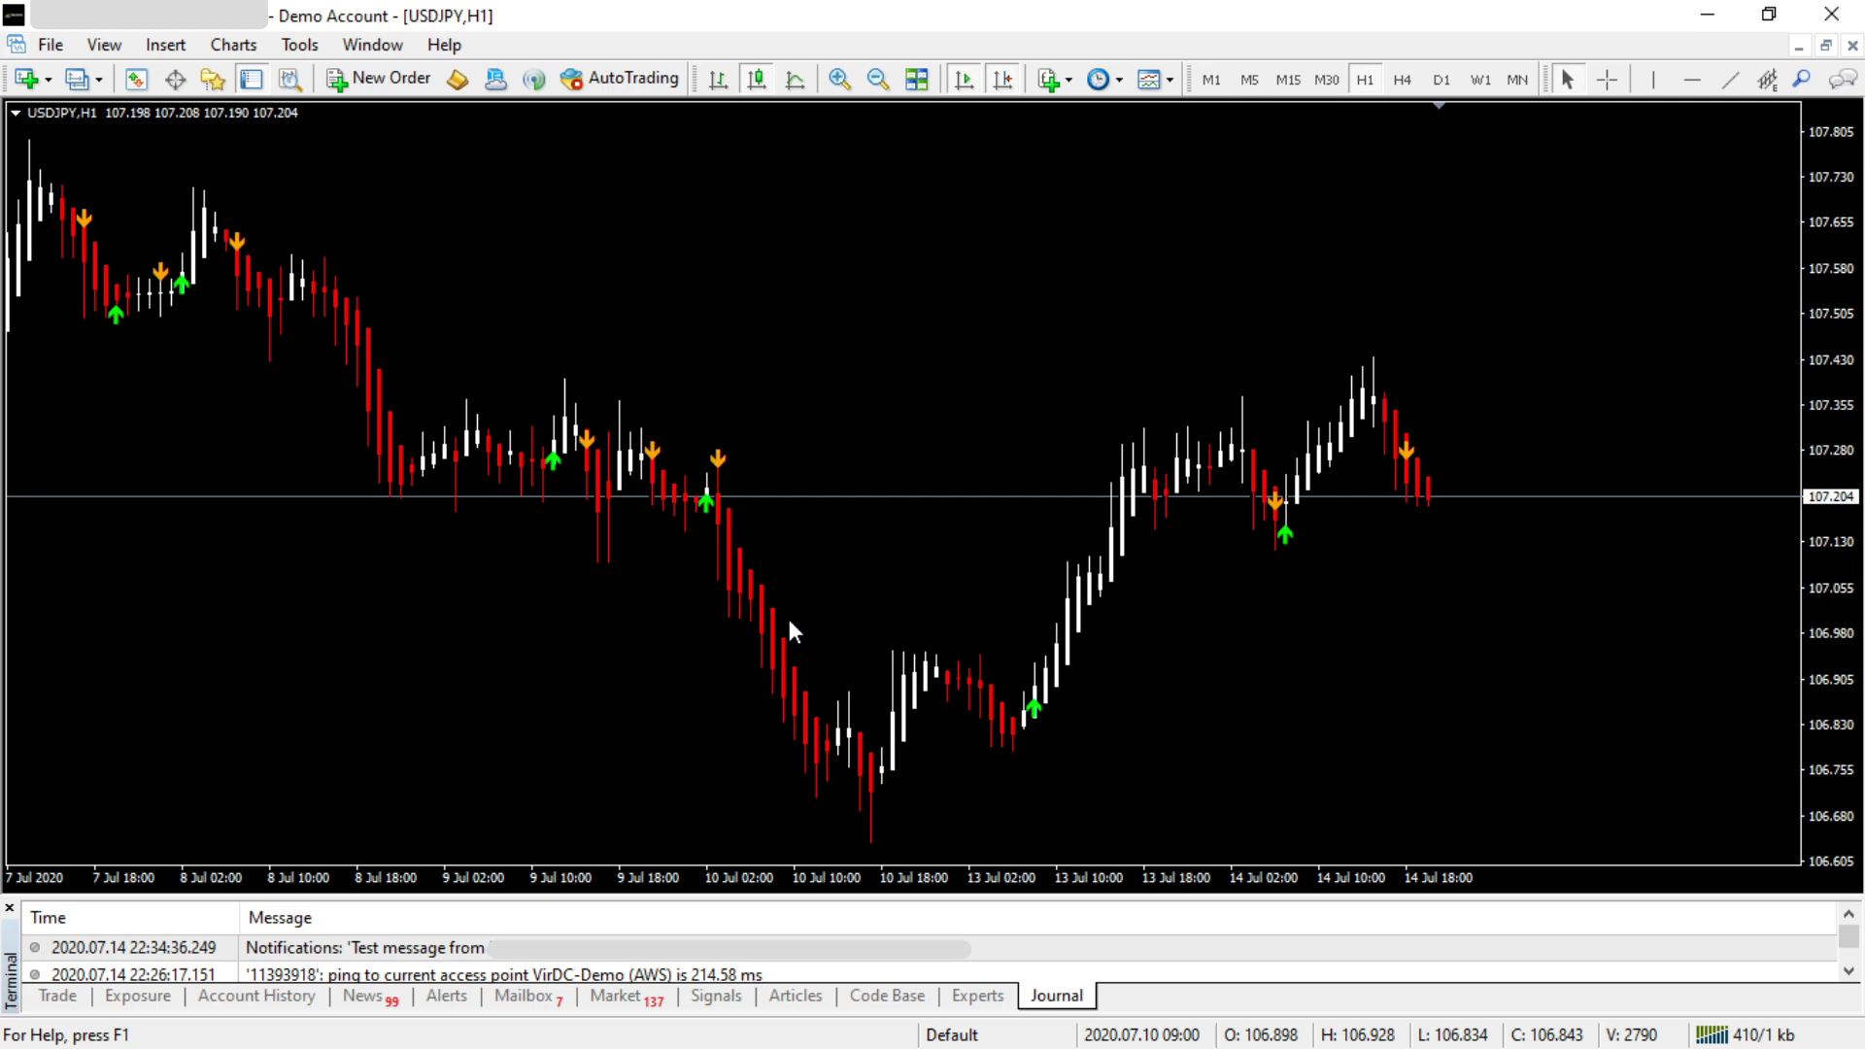
right_click(720, 459)
click(801, 481)
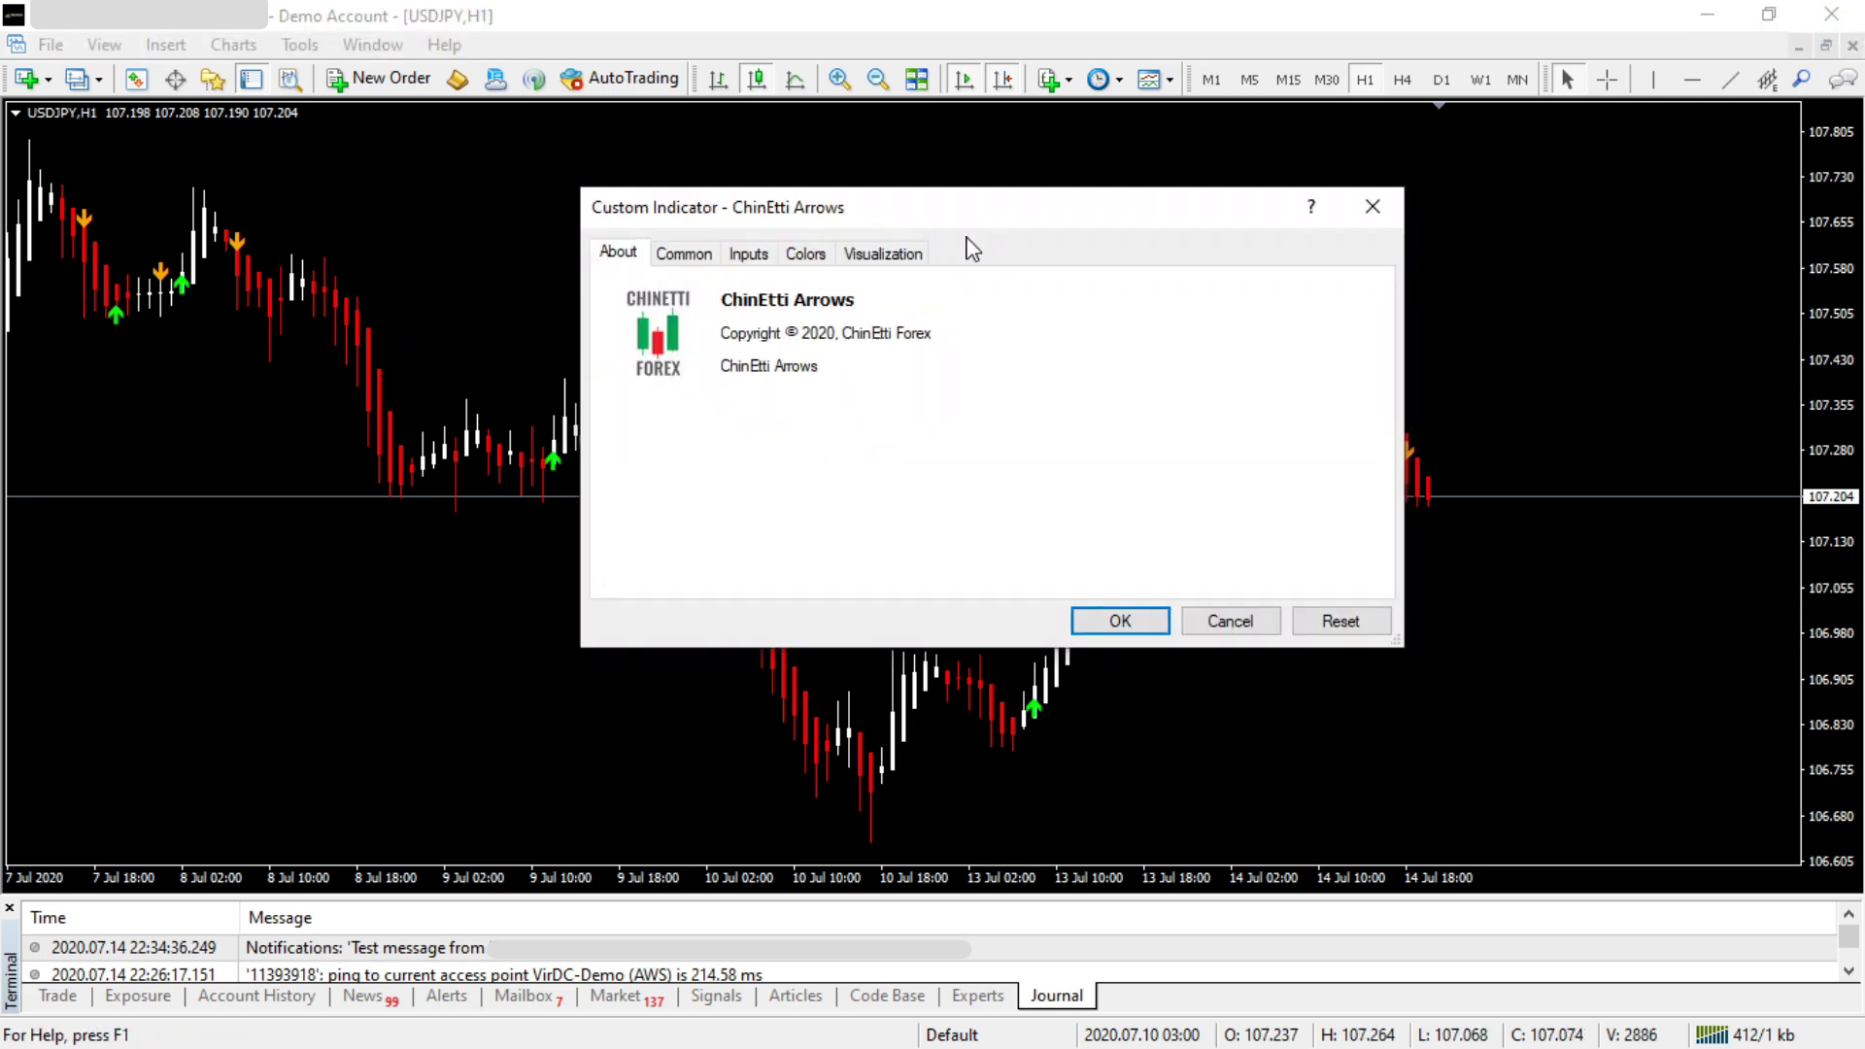
drag(961, 209, 959, 243)
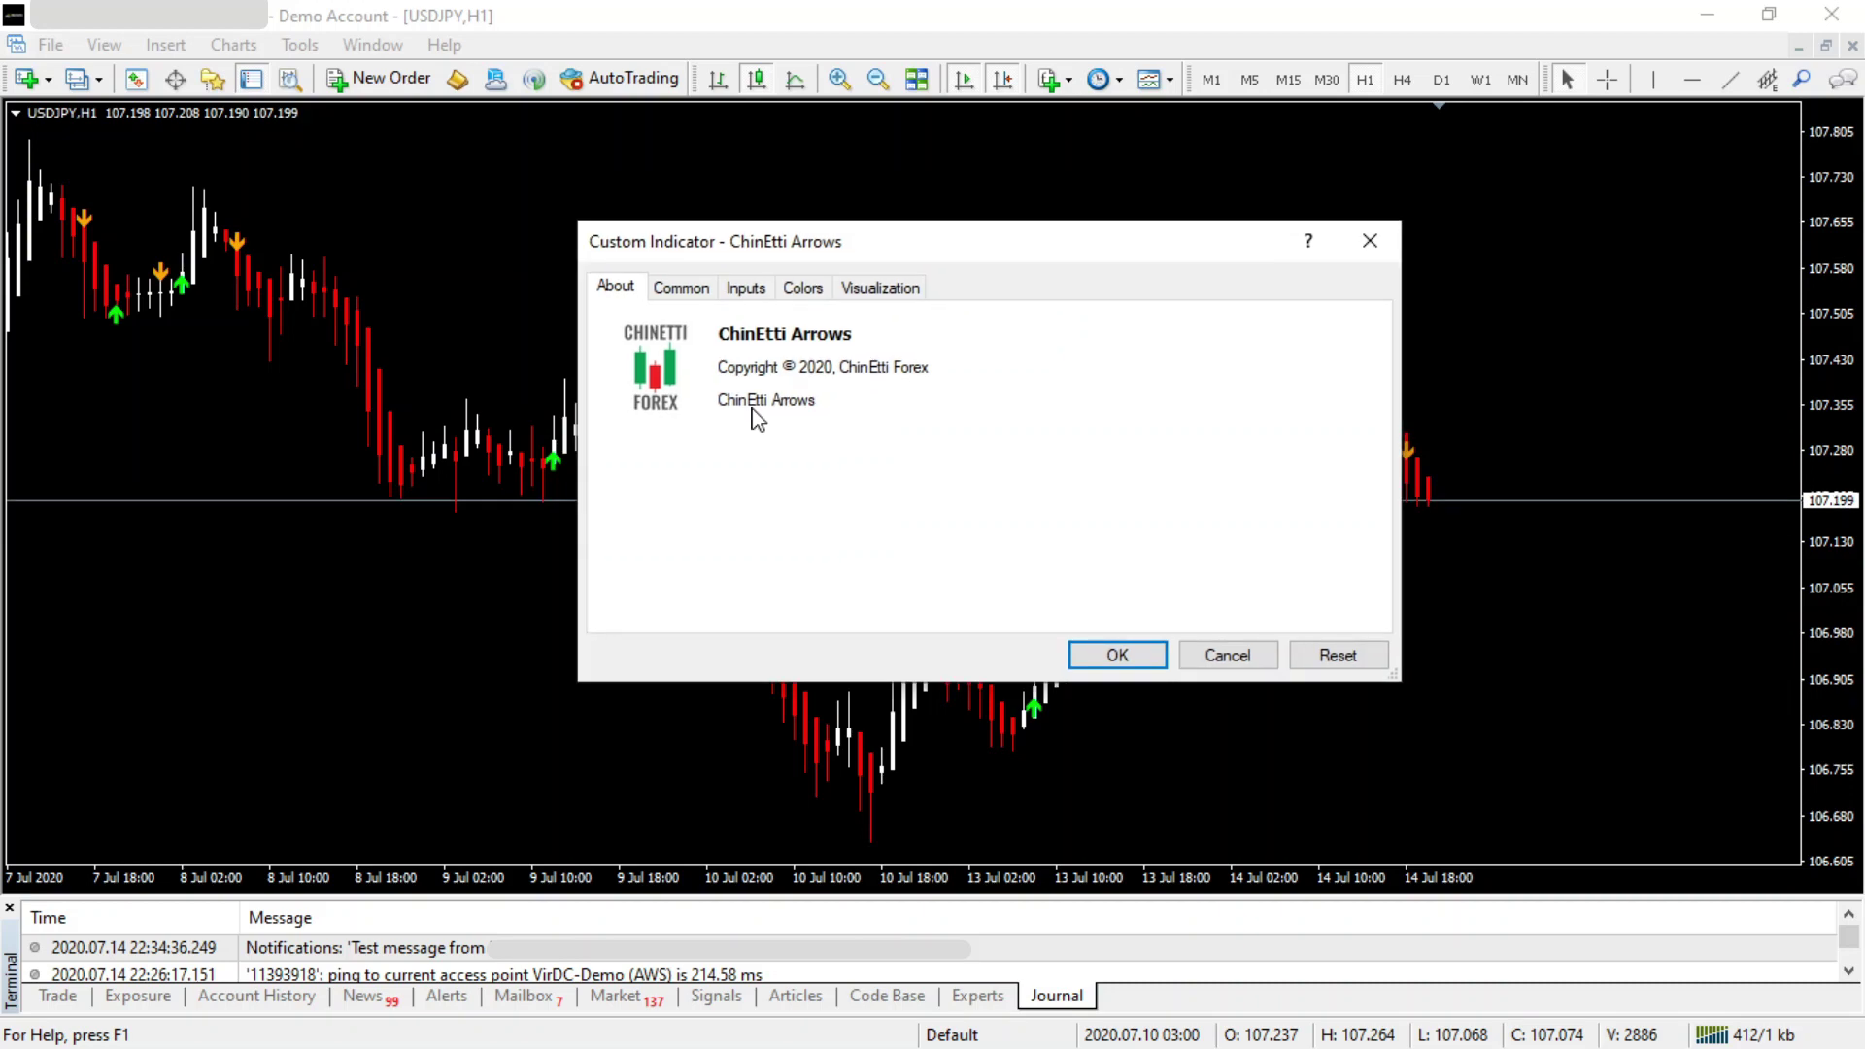
click(746, 288)
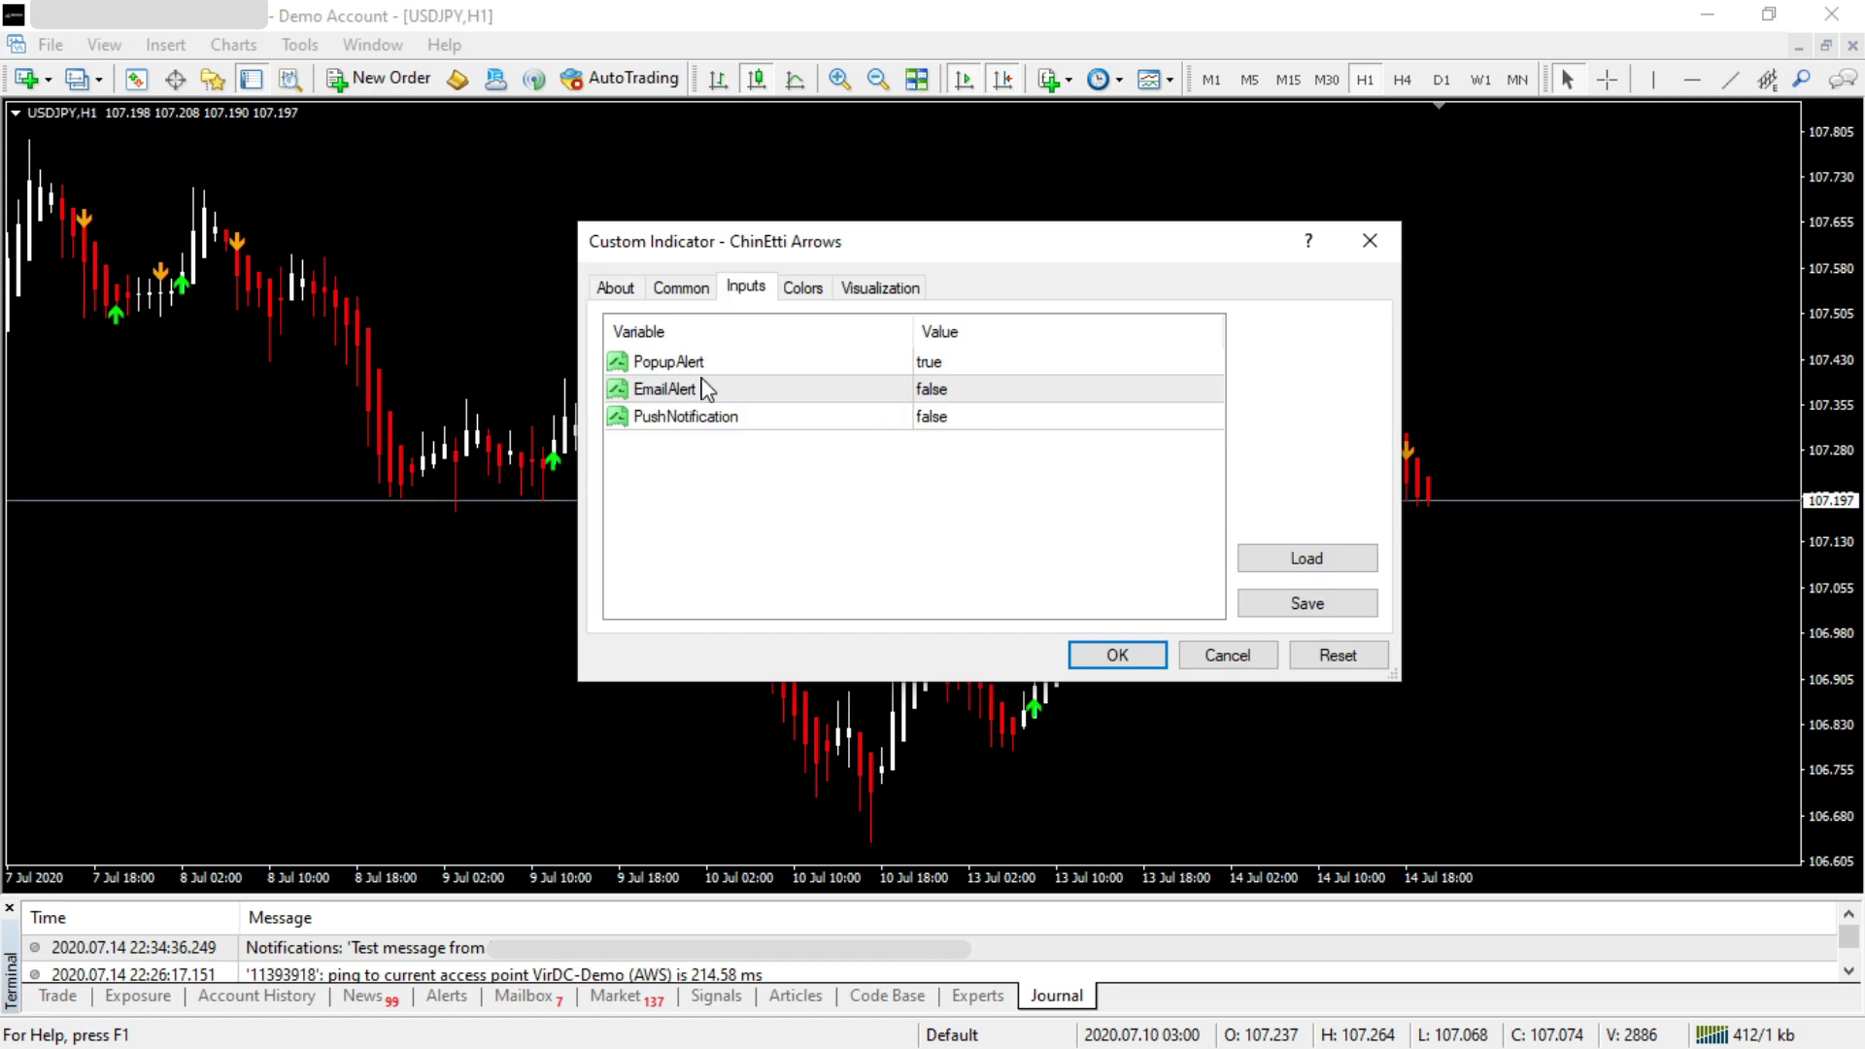
Set the EmailAlert and PushNotification inputs to true and apply them to the indicator
click(960, 371)
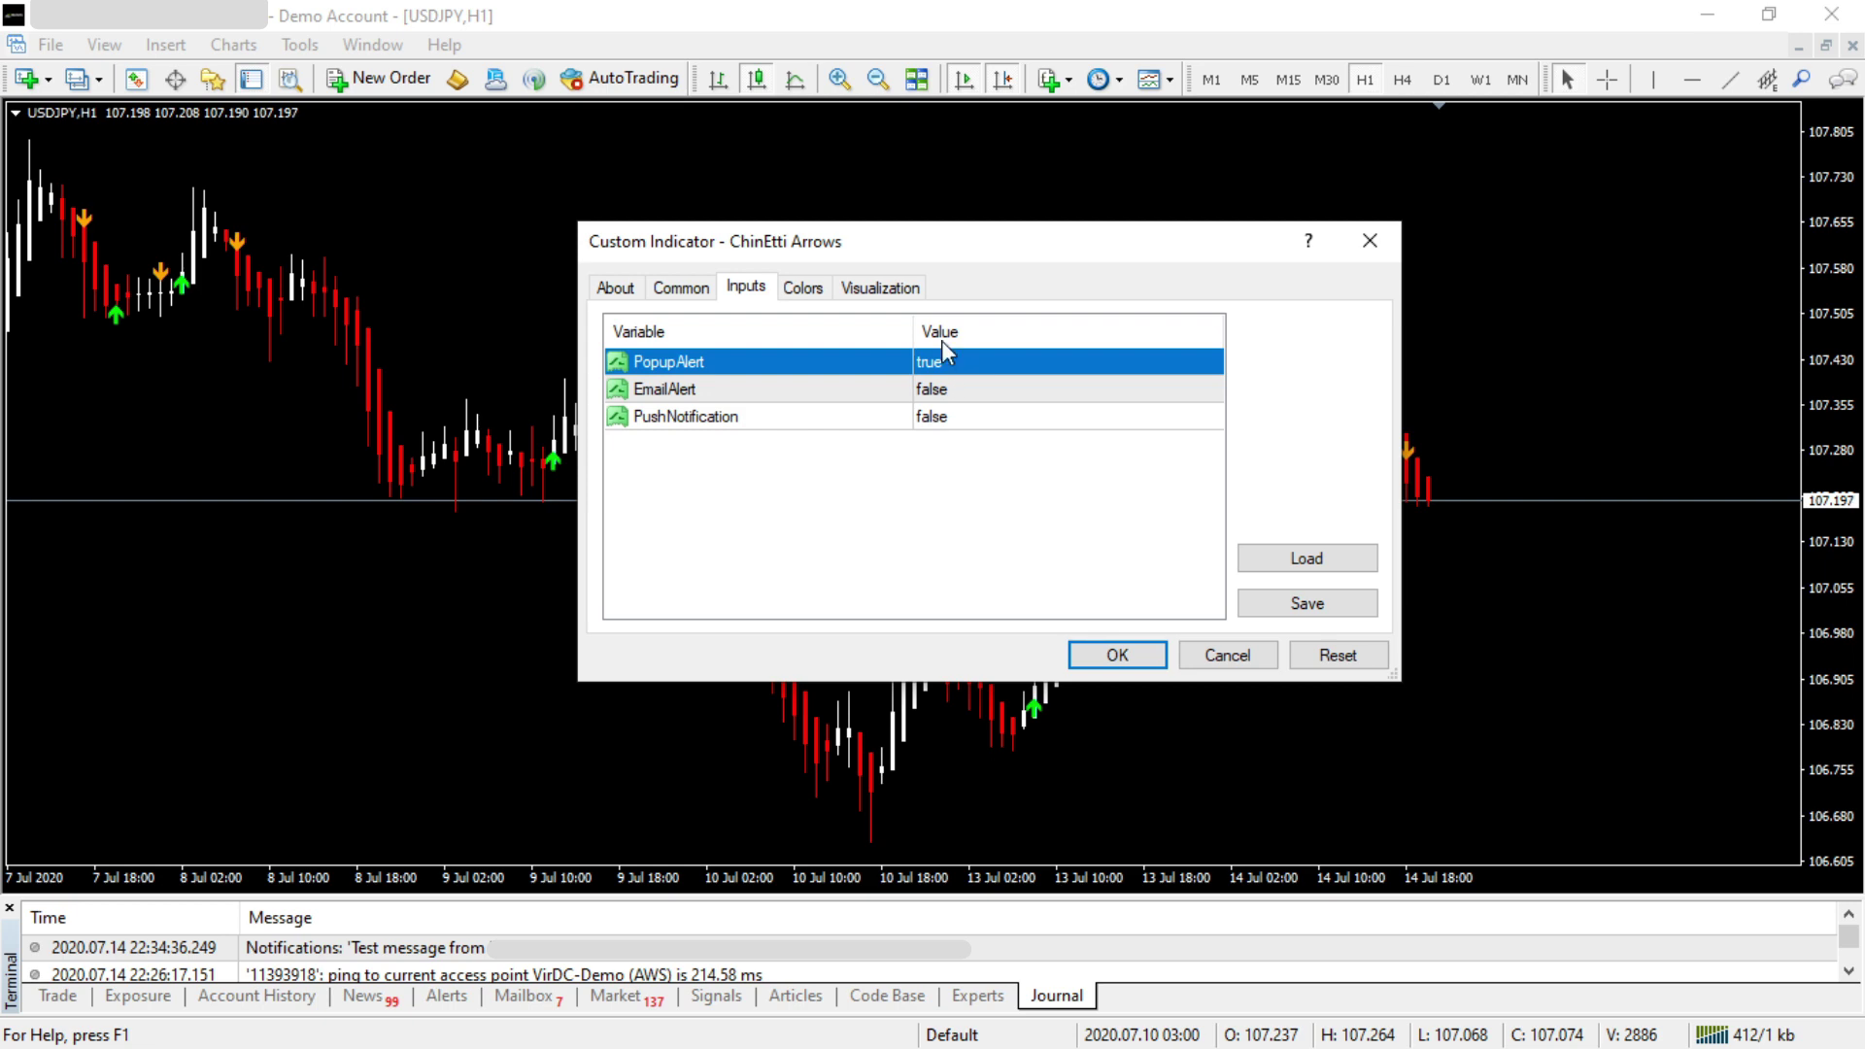
click(817, 393)
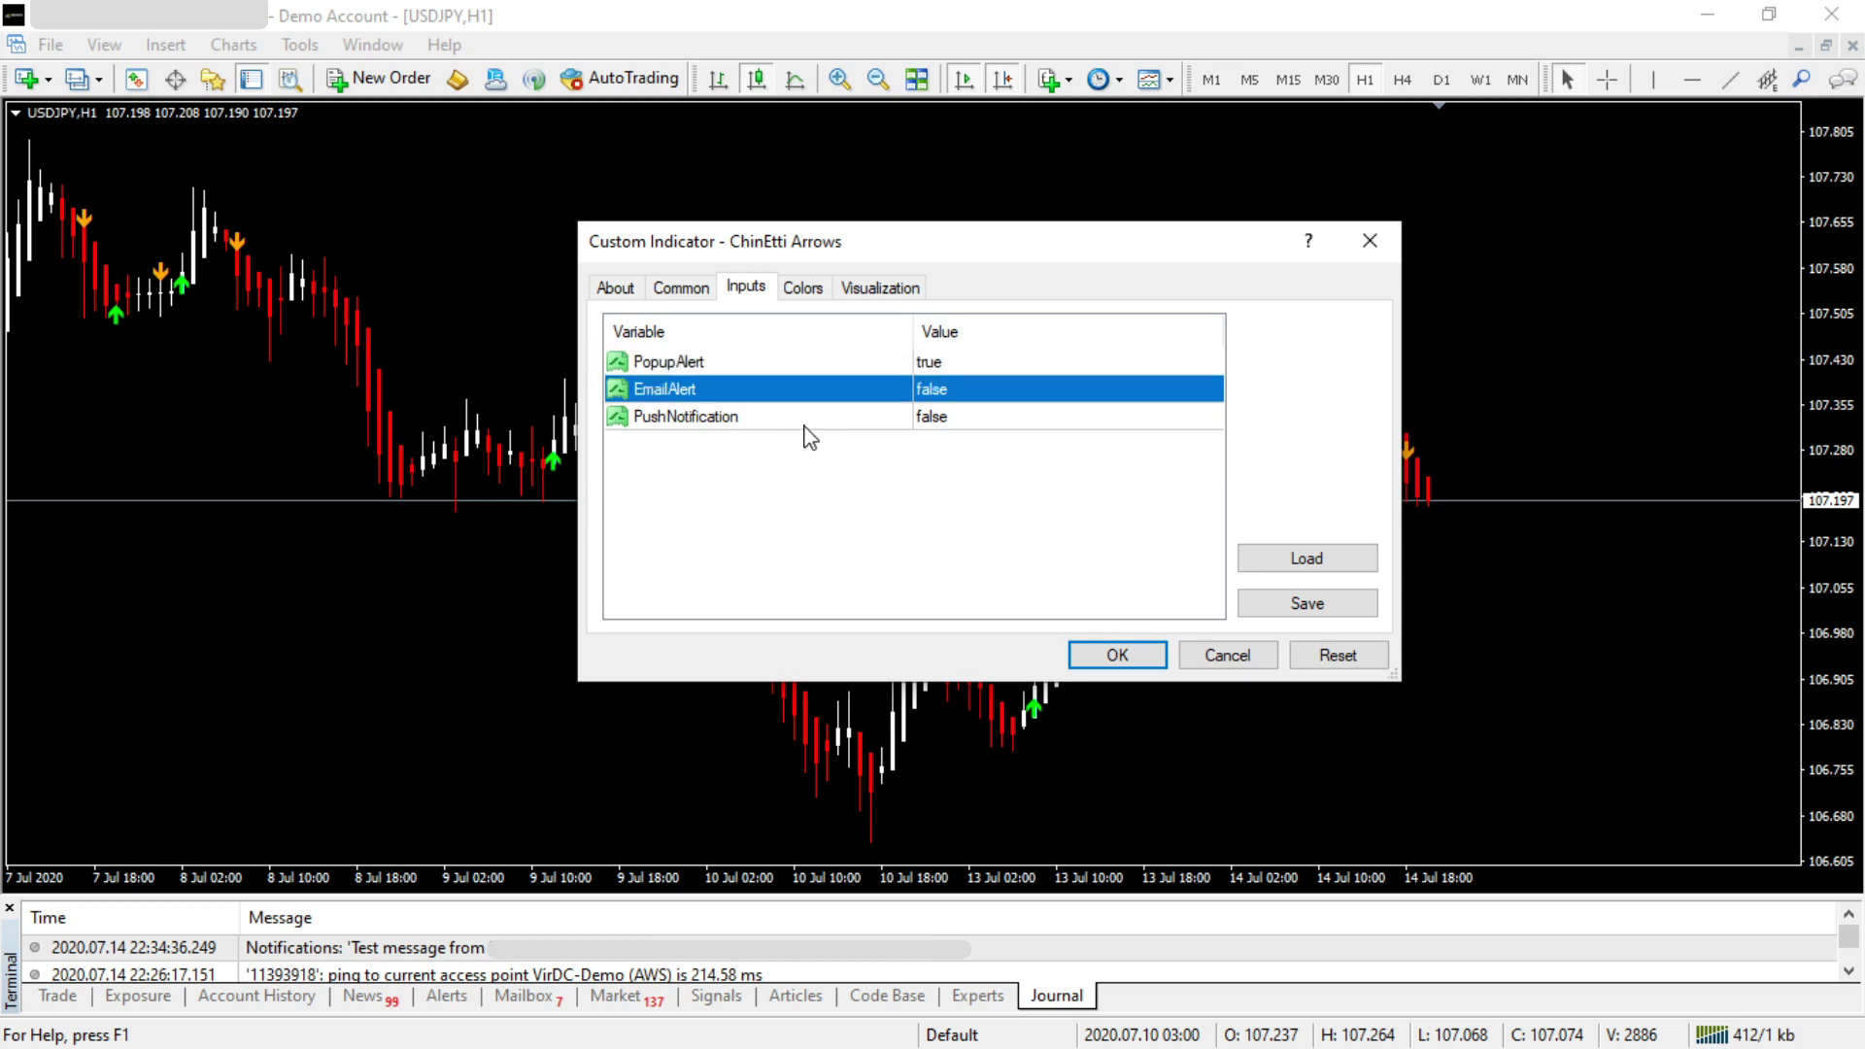
click(1010, 404)
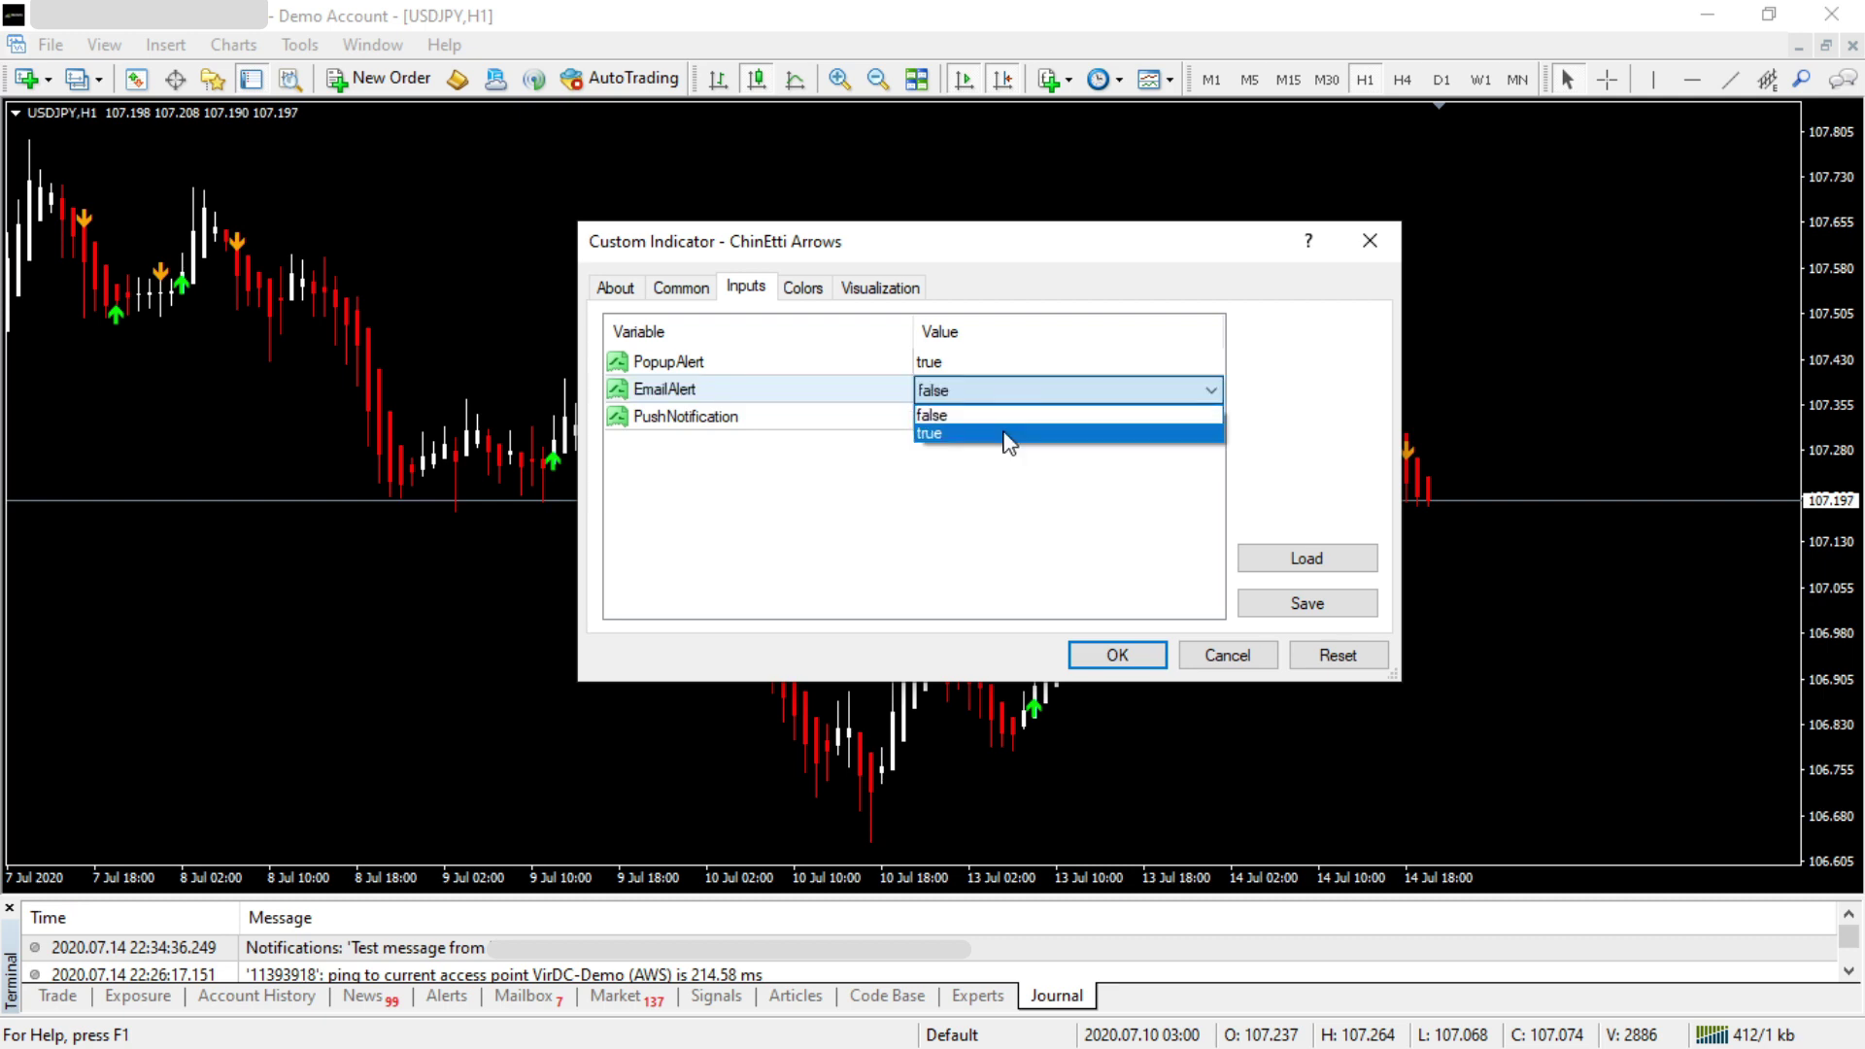
click(1010, 443)
click(999, 416)
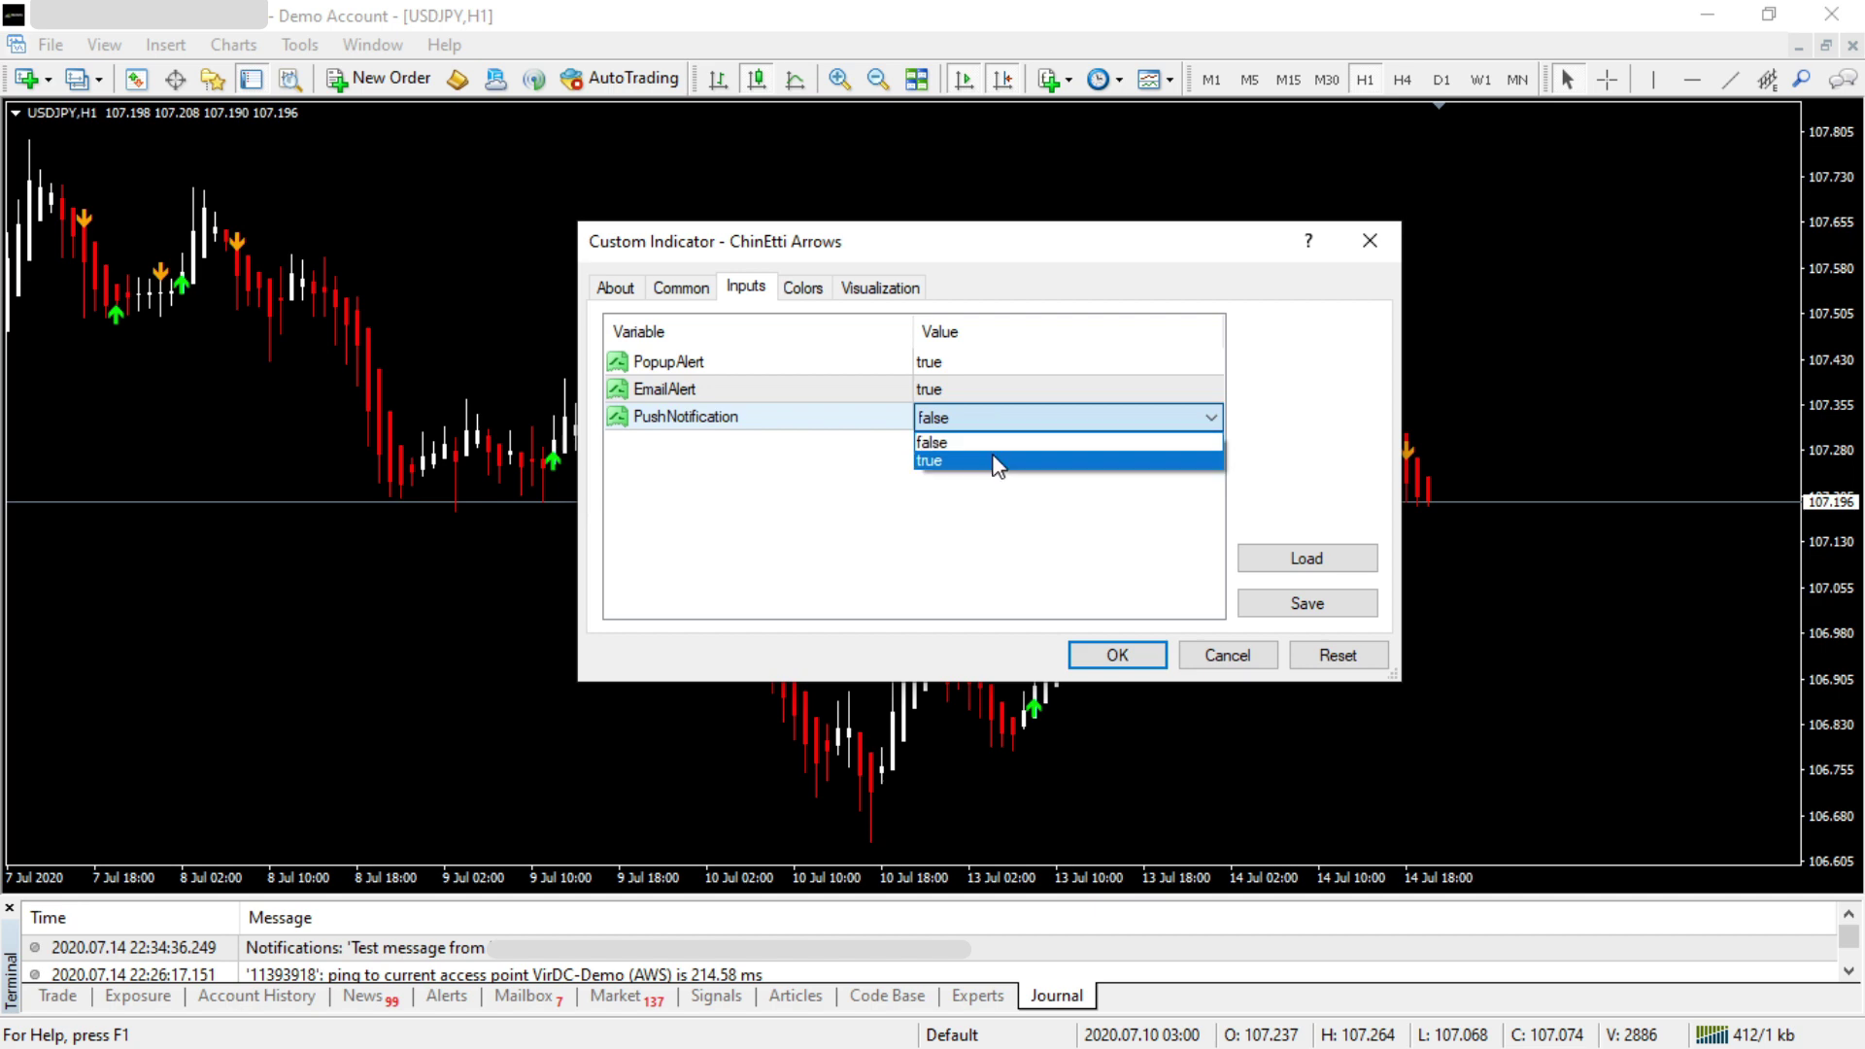
click(998, 462)
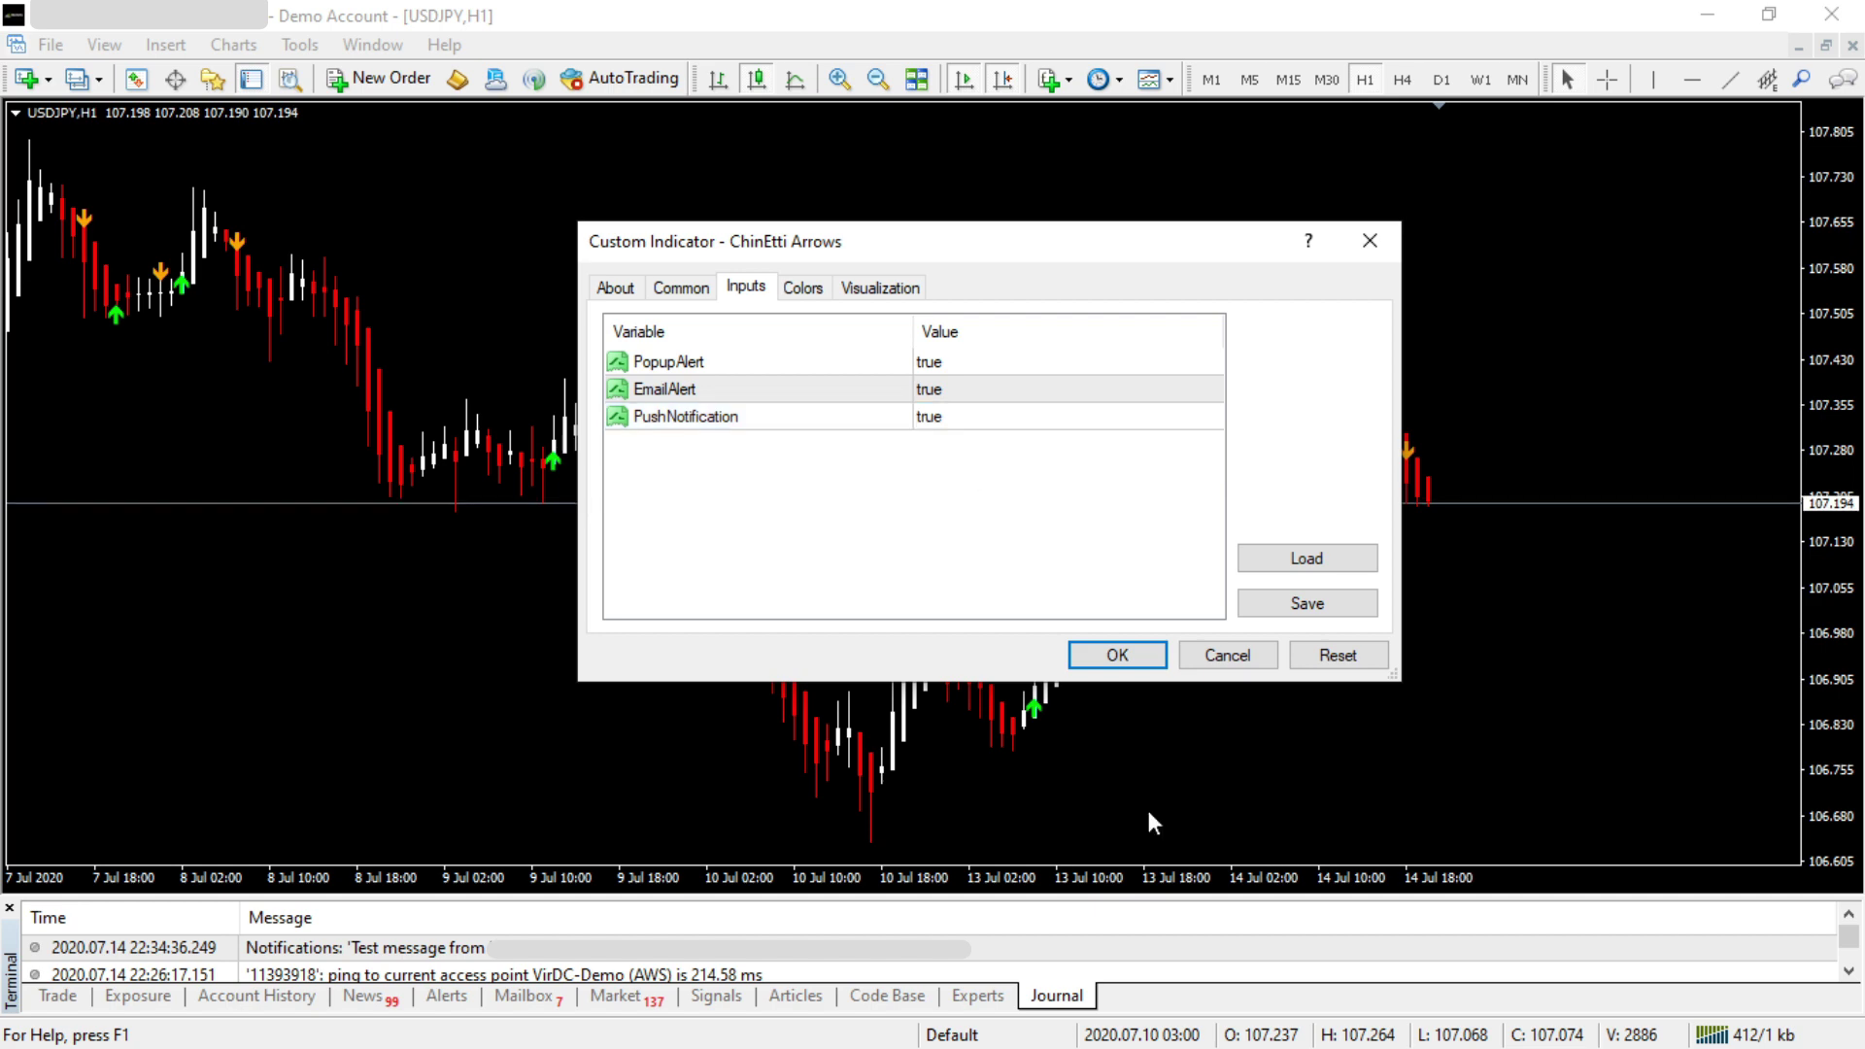
click(1099, 662)
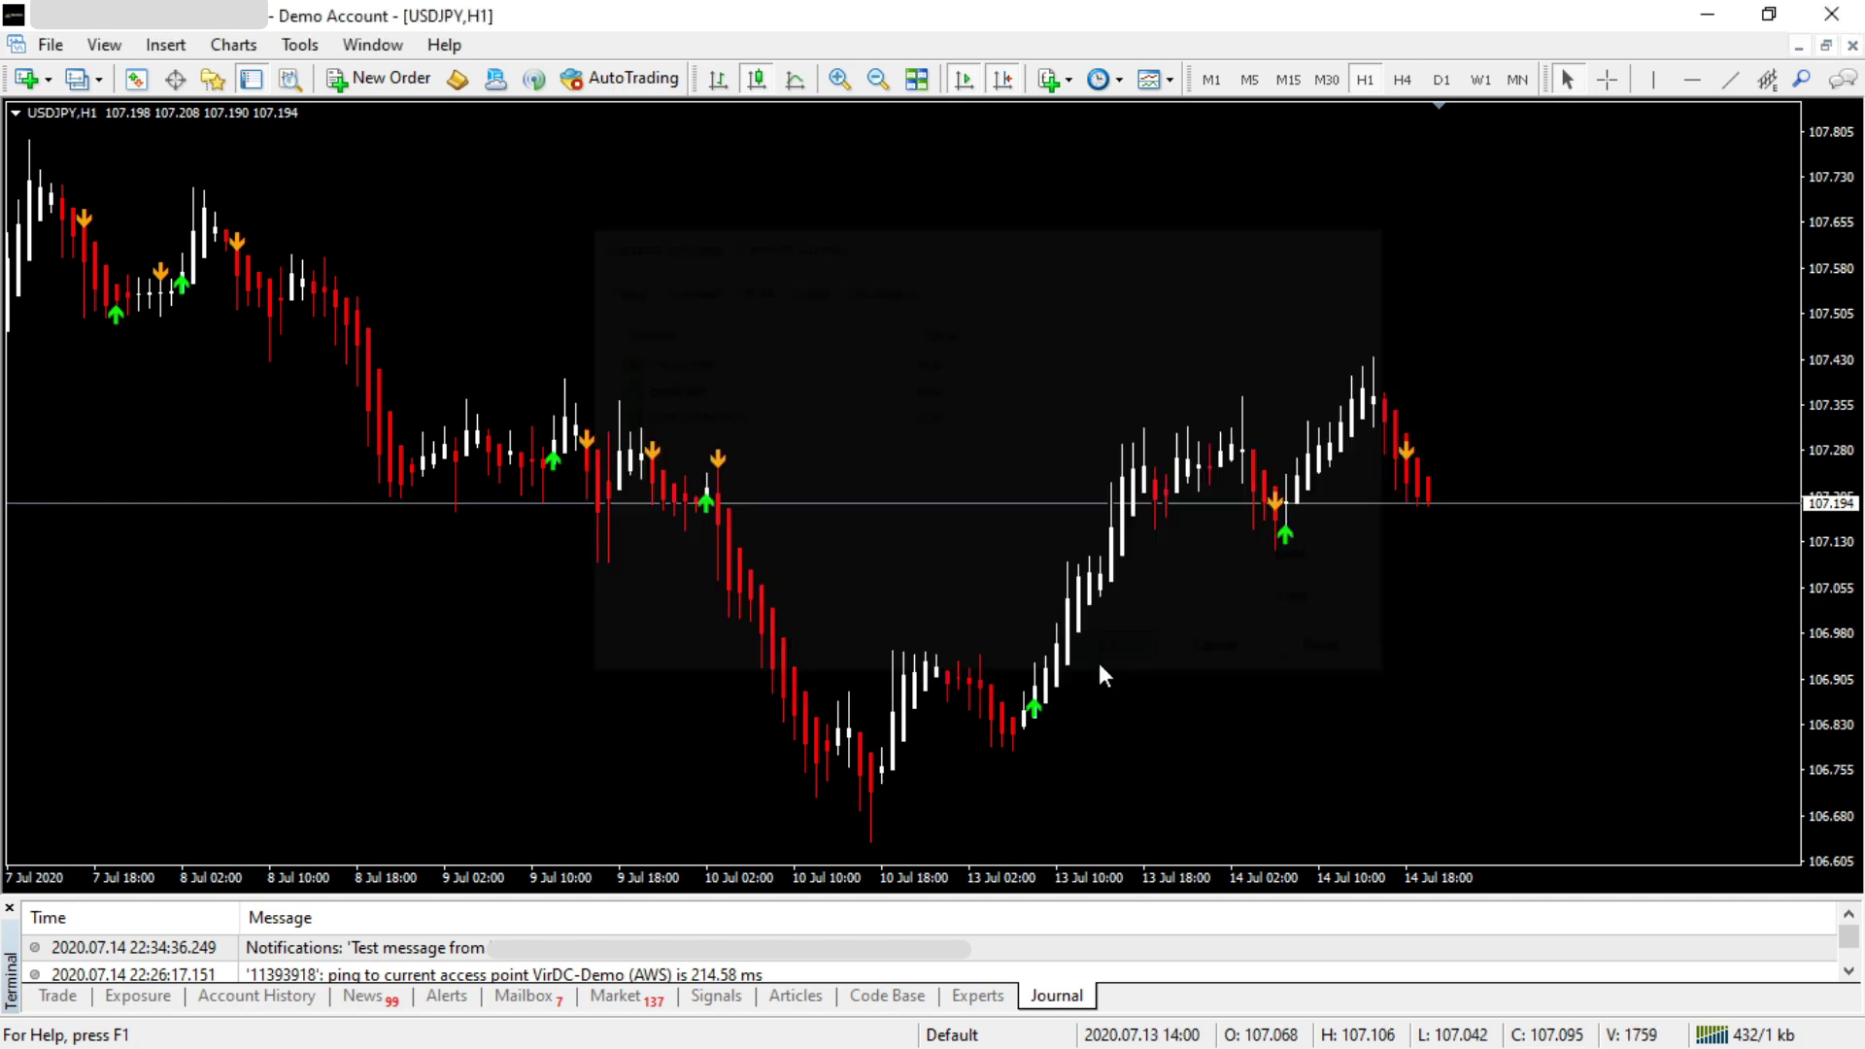